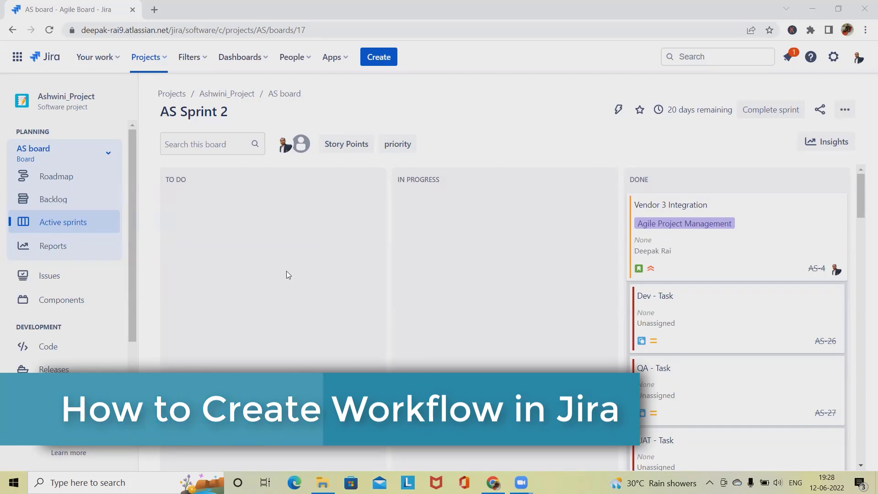
- Open the Workflows list in the Jira issue settings
{"action": "left_click", "coordinate": [859, 60]}
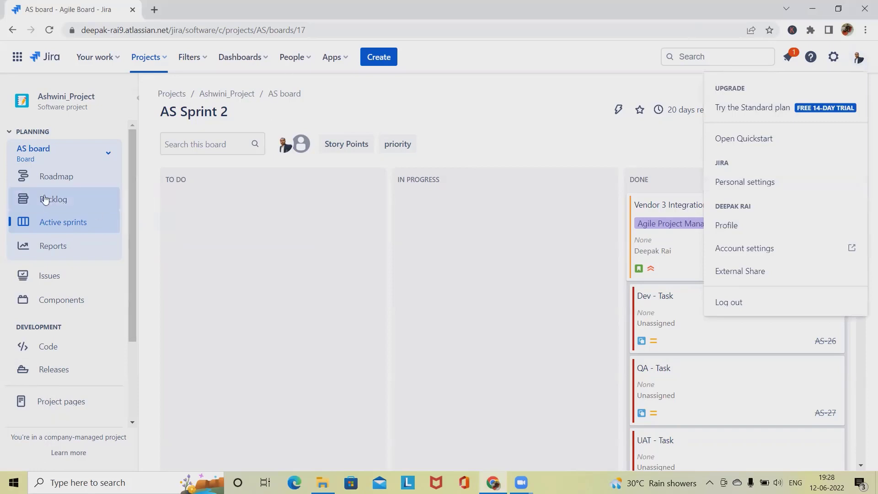
{"action": "left_click", "coordinate": [834, 57]}
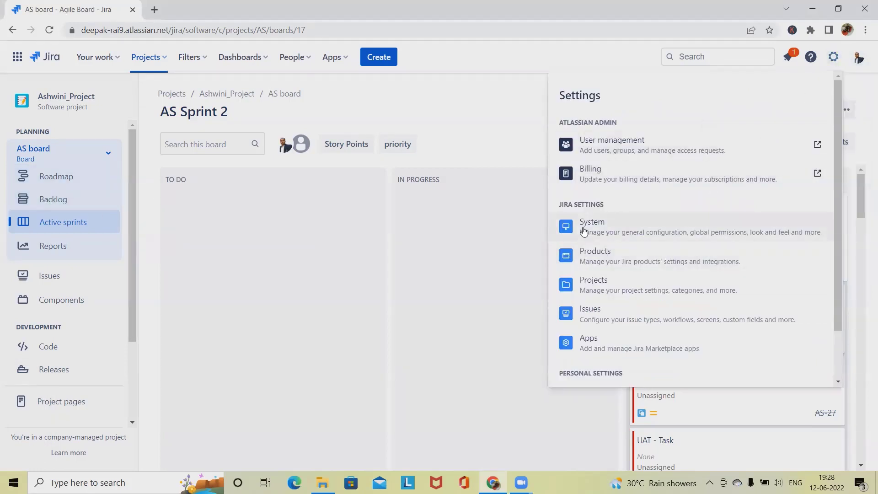
{"action": "left_click", "coordinate": [616, 316]}
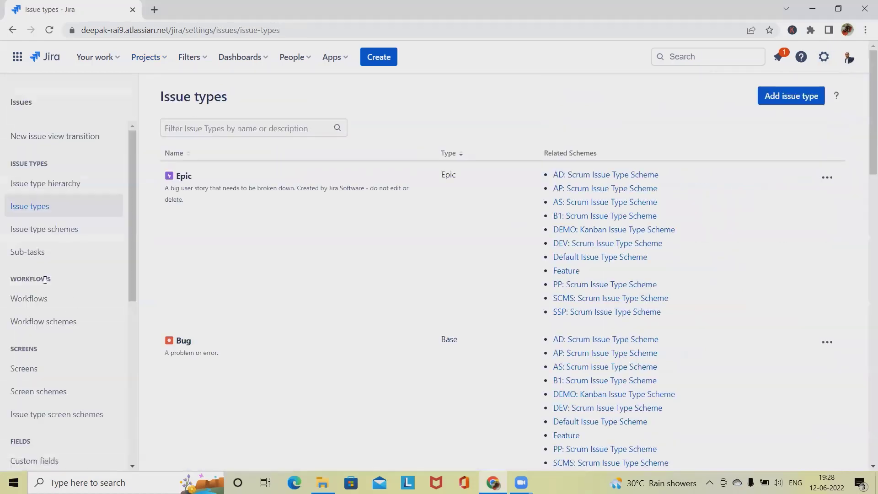
{"action": "left_click", "coordinate": [26, 298]}
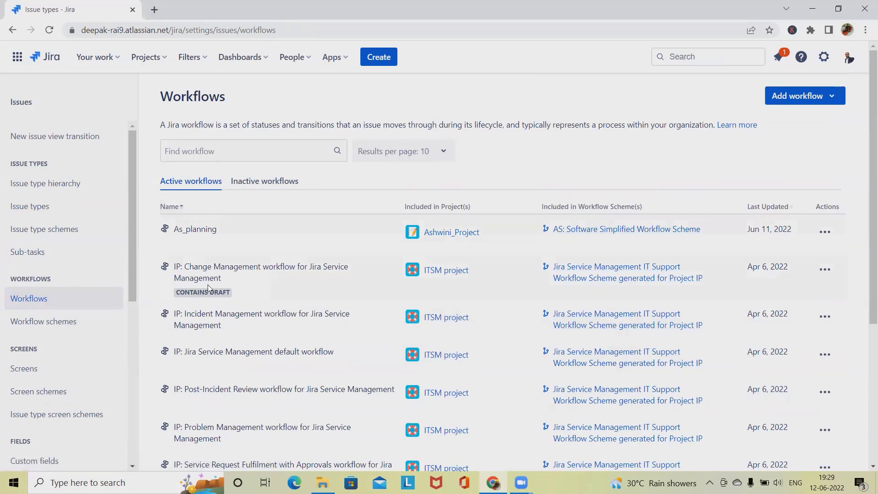
- View the diagram of Software Simplified Workflow for Project AS in the AS: Software Simplified Workflow Scheme, and close it
{"action": "left_click", "coordinate": [830, 103]}
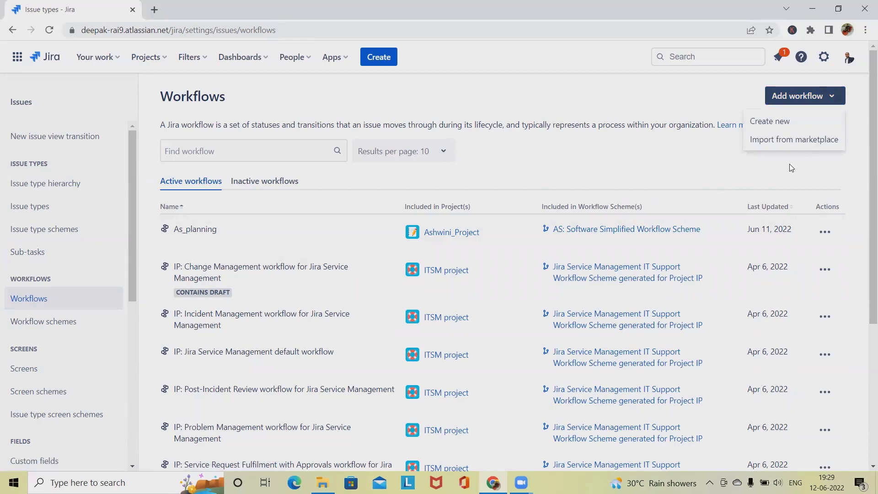
{"action": "left_click", "coordinate": [605, 233]}
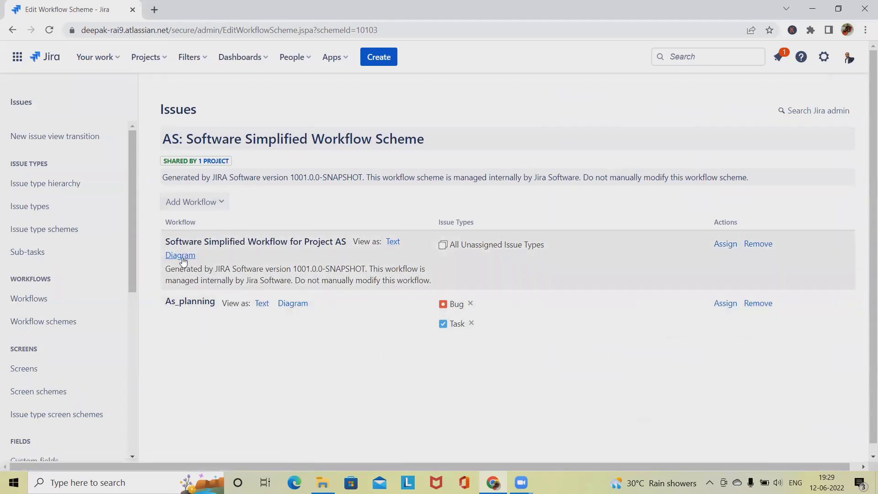
{"action": "left_click", "coordinate": [187, 254]}
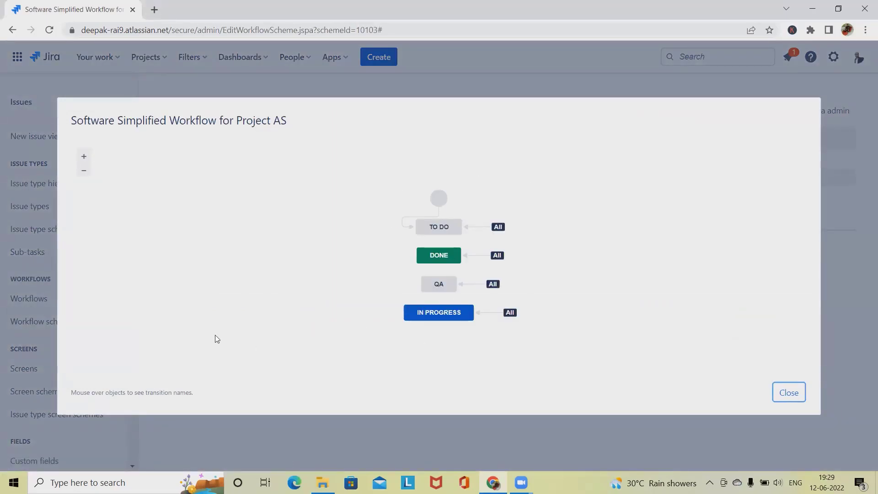
{"action": "left_click", "coordinate": [789, 393]}
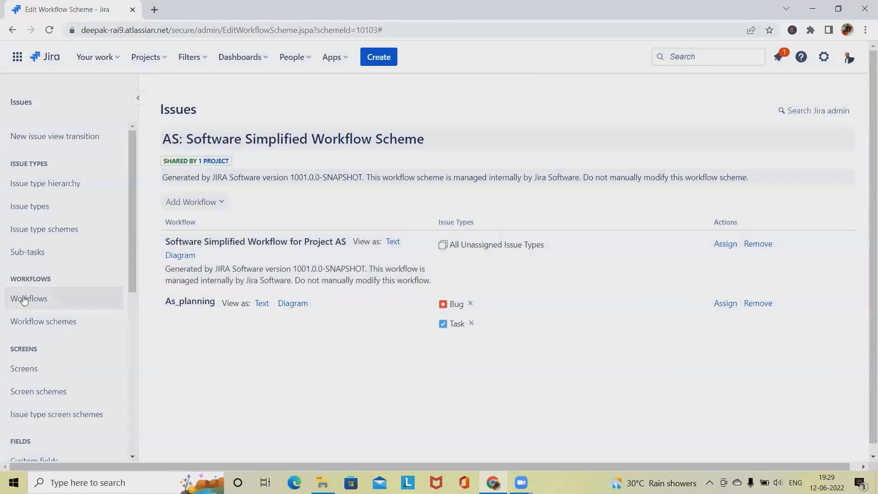
- Create a new workflow from the Workflows list with the name Sample_Workflow and the description Demo
{"action": "left_click", "coordinate": [25, 299]}
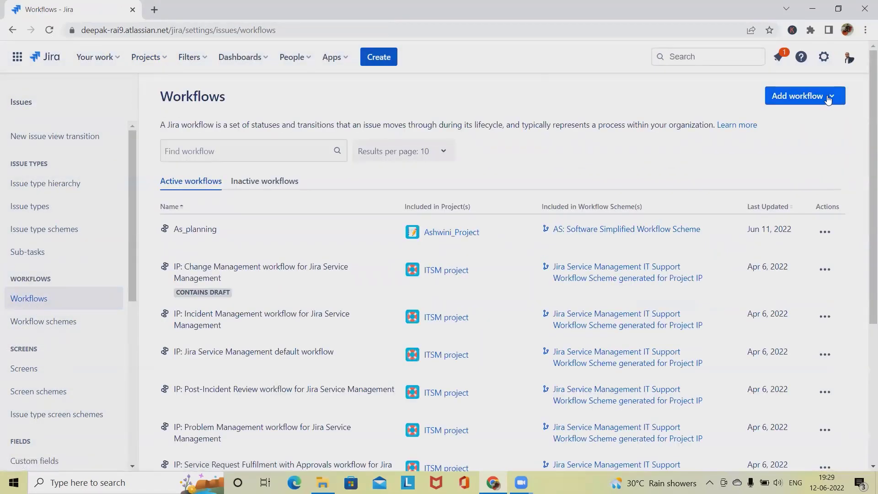
{"action": "left_click", "coordinate": [801, 98]}
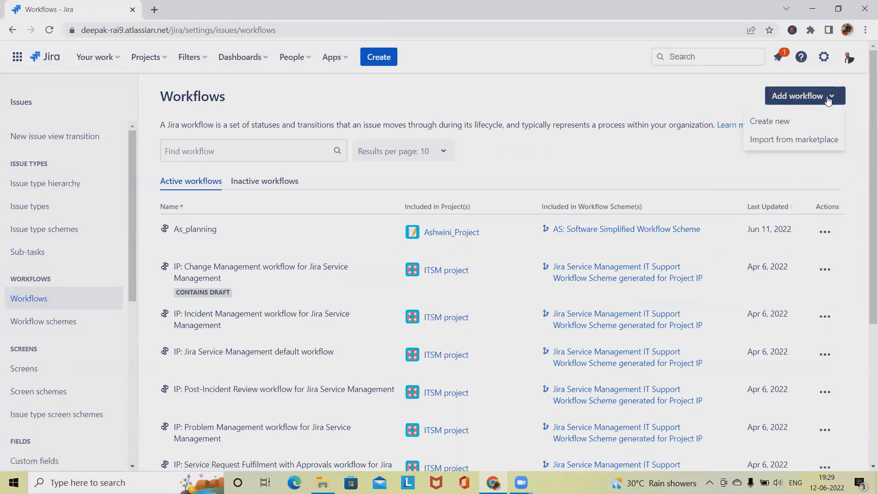
{"action": "left_click", "coordinate": [780, 123]}
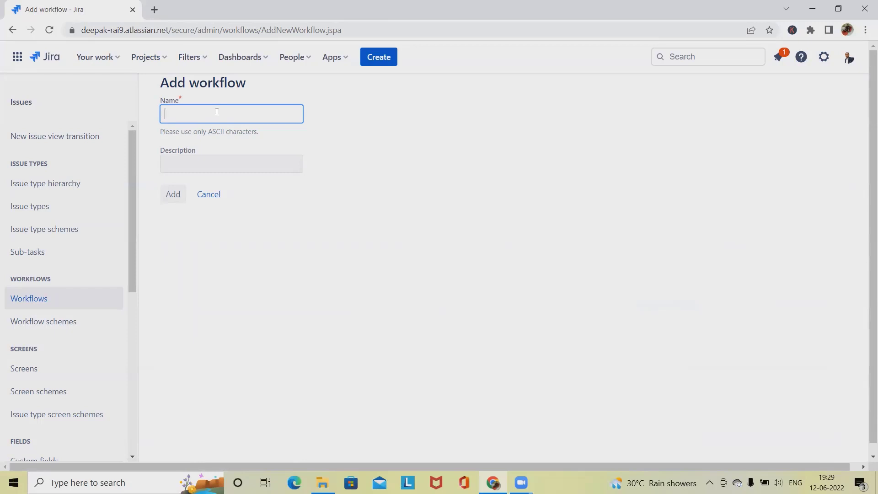
{"action": "type", "text": "Sample_Workflow"}
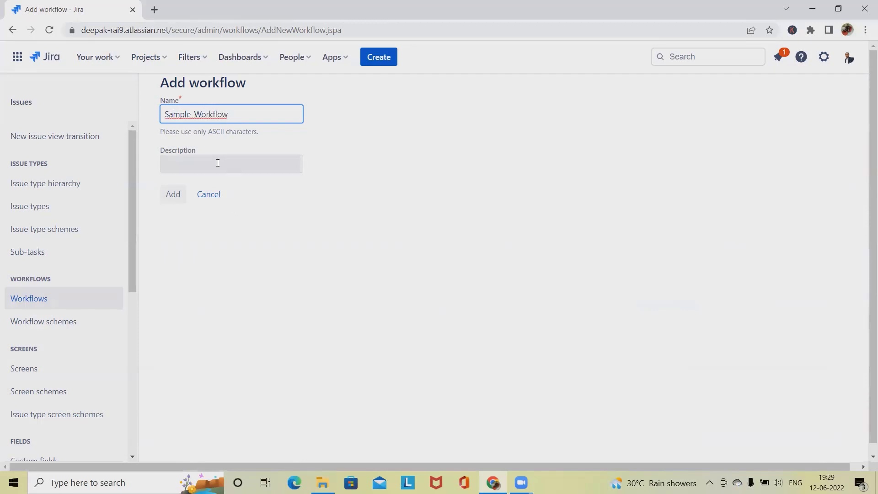
{"action": "left_click", "coordinate": [217, 164]}
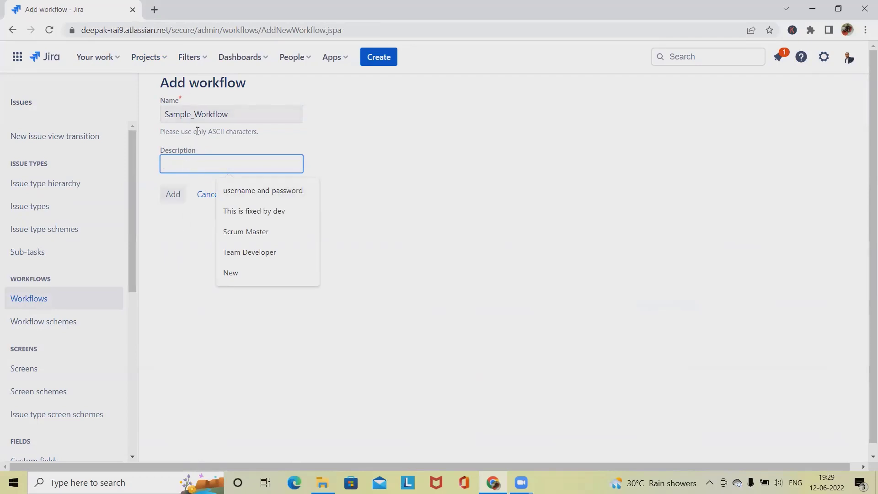
{"action": "type", "text": "Demo"}
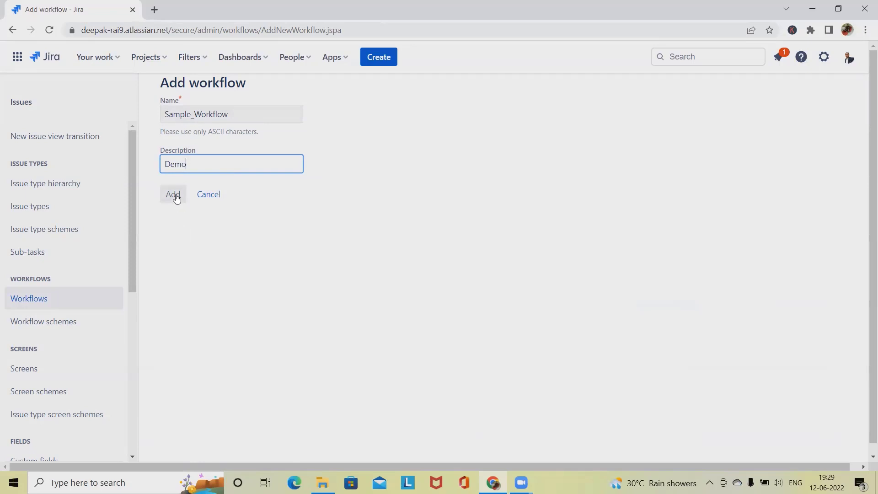
{"action": "left_click", "coordinate": [177, 198]}
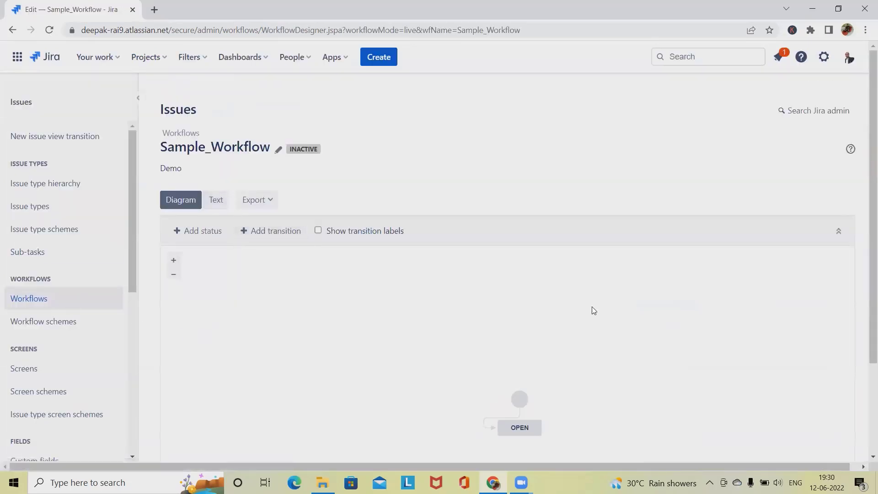
- Examine the new workflow's diagram and its text view, and return to the diagram
{"action": "scroll", "coordinate": [298, 279], "scroll_direction": "down", "scroll_amount": 2}
{"action": "scroll", "coordinate": [261, 274], "scroll_direction": "up", "scroll_amount": 2}
{"action": "scroll", "coordinate": [196, 226], "scroll_direction": "down", "scroll_amount": 2}
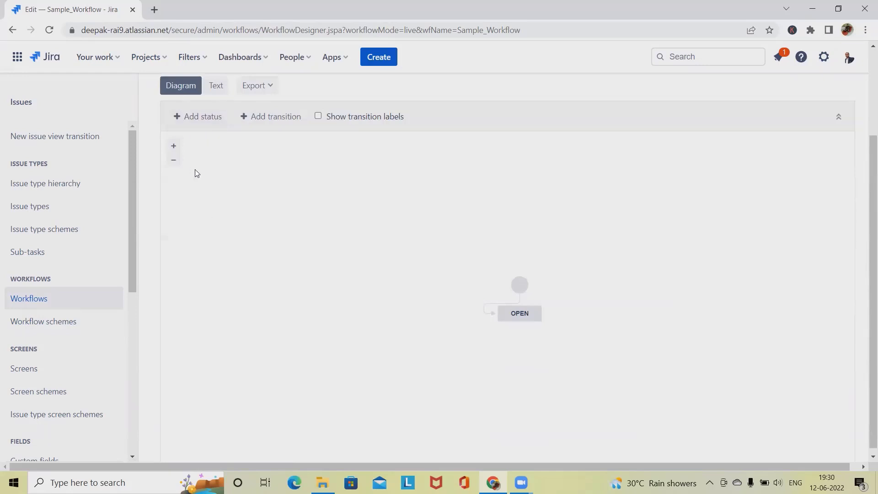
{"action": "scroll", "coordinate": [194, 172], "scroll_direction": "up", "scroll_amount": 2}
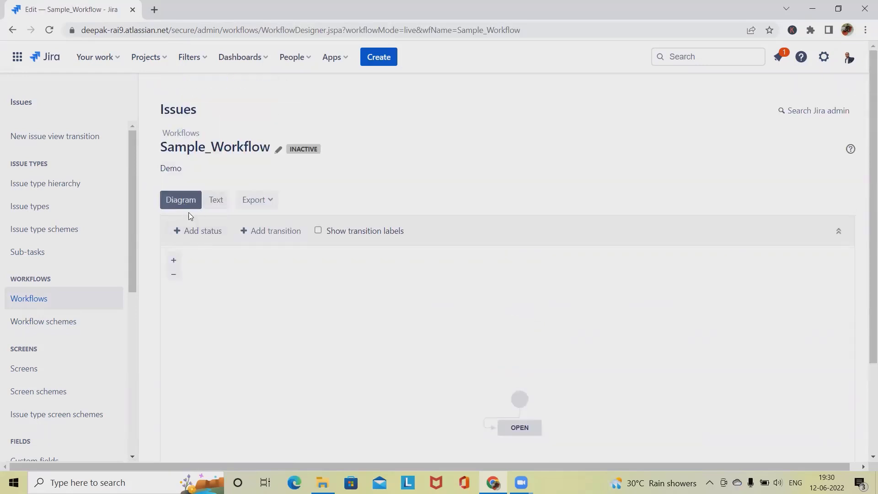
{"action": "left_click", "coordinate": [217, 200]}
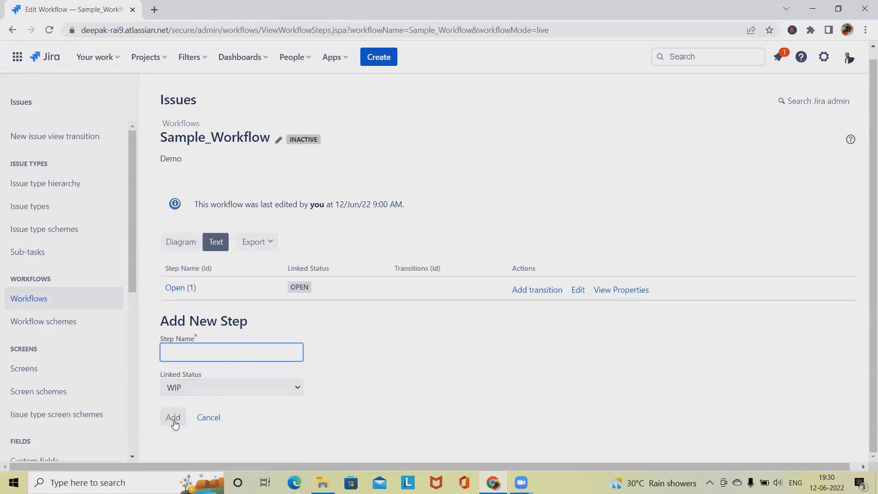
{"action": "left_click", "coordinate": [182, 246]}
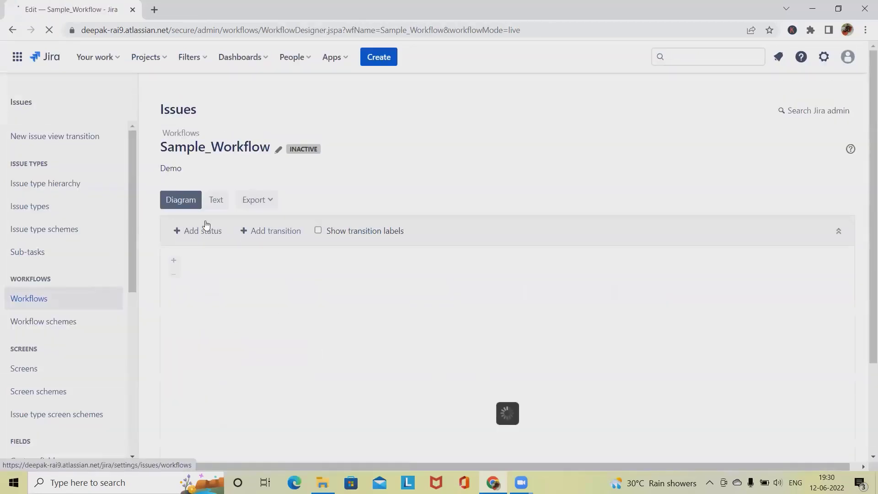
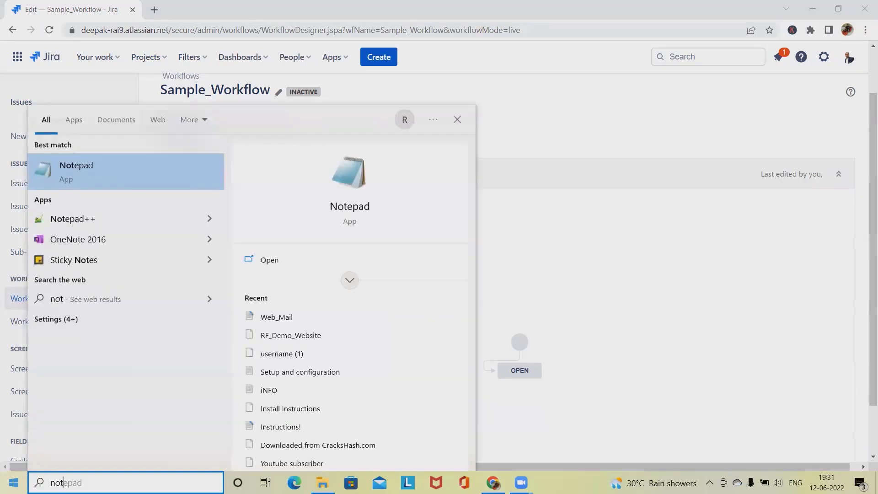
- Switch to Notepad and write the heading "Bug:" with the flow "Open--Assign--Fixed--Closed" on the line below
{"action": "key", "text": "Return"}
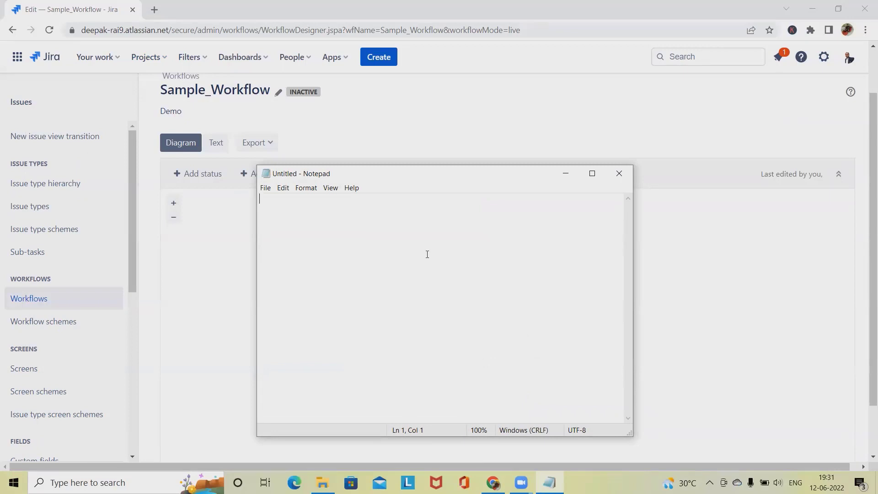
{"action": "type", "text": "New"}
{"action": "key", "text": "BackSpace"}
{"action": "key", "text": "BackSpace"}
{"action": "key", "text": "BackSpace"}
{"action": "type", "text": "Bug: New"}
{"action": "key", "text": "BackSpace"}
{"action": "key", "text": "BackSpace"}
{"action": "key", "text": "BackSpace"}
{"action": "type", "text": "Open"}
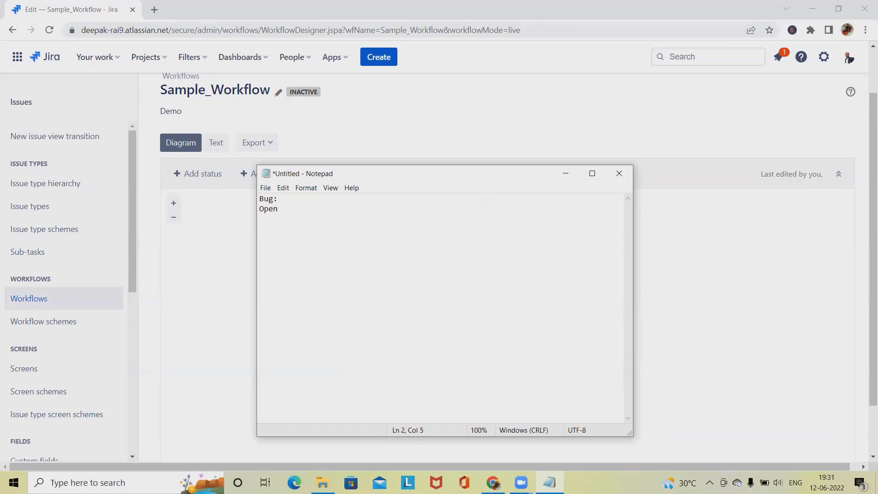
{"action": "type", "text": "--Assign--Fixed--Co"}
{"action": "key", "text": "BackSpace"}
{"action": "type", "text": "losed"}
- Add the heading "New State bug/defect:" under the first flow, separated by a blank line
{"action": "key", "text": "Return"}
{"action": "key", "text": "Return"}
{"action": "type", "text": "New Star"}
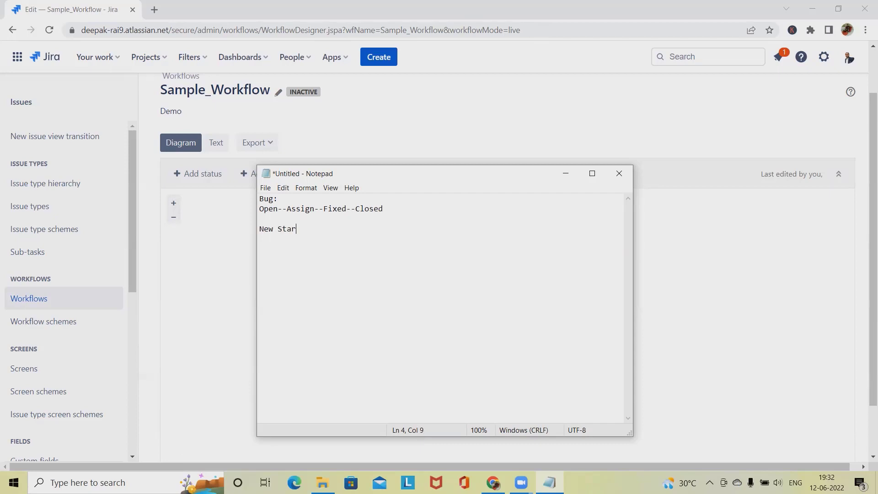
{"action": "key", "text": "BackSpace"}
{"action": "type", "text": "te bug/defect:"}
{"action": "key", "text": "Return"}
{"action": "left_click_drag", "start_coordinate": [390, 208], "coordinate": [258, 208]}
{"action": "left_click", "coordinate": [372, 228]}
- Write the flow "New -- Analysis--Assign to Dev--Inprogress--Fixed--Validation--Done---Closed" below the new heading
{"action": "key", "text": "Return"}
{"action": "type", "text": "New -- A"}
{"action": "key", "text": "BackSpace"}
{"action": "type", "text": "An"}
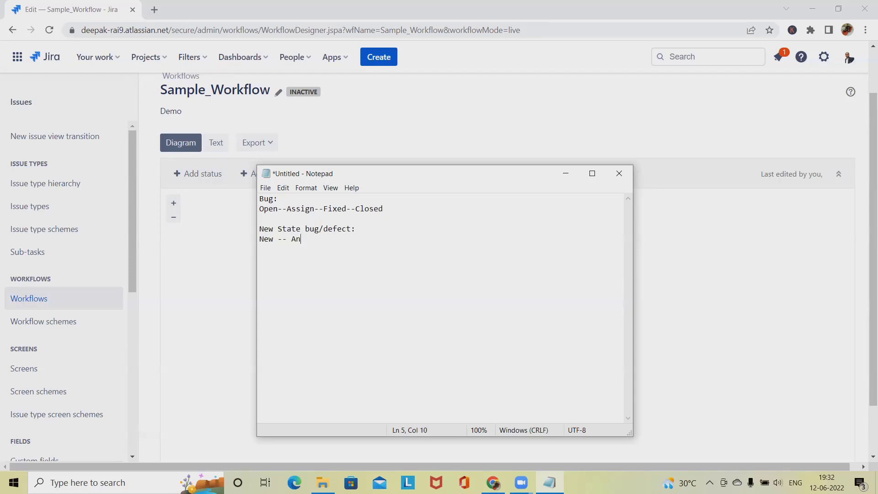
{"action": "type", "text": "alysis--Assign to Dev--Inprog"}
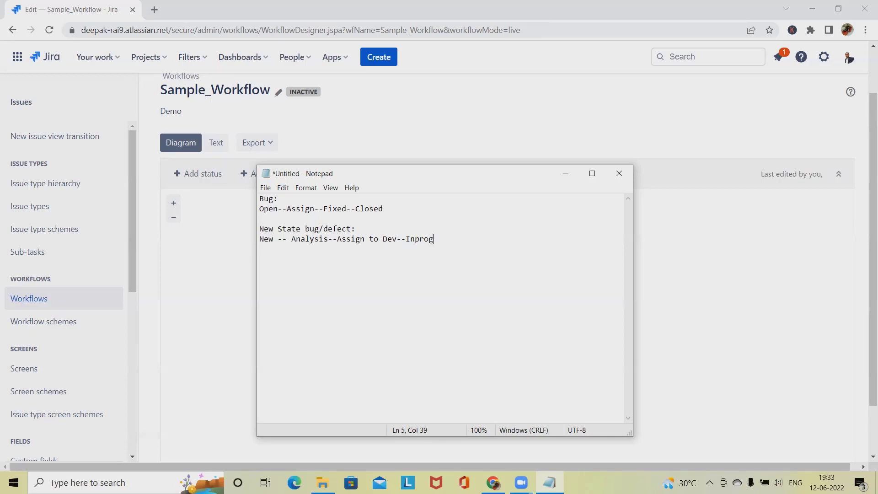
{"action": "type", "text": "ress--Fixed--Validation--"}
{"action": "type", "text": "Don"}
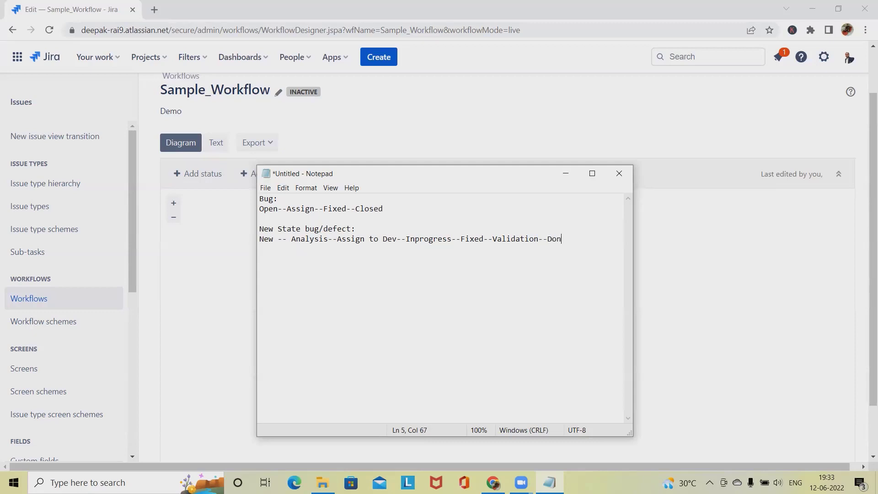
{"action": "type", "text": "e---Closed"}
{"action": "left_click_drag", "start_coordinate": [259, 239], "coordinate": [272, 242]}
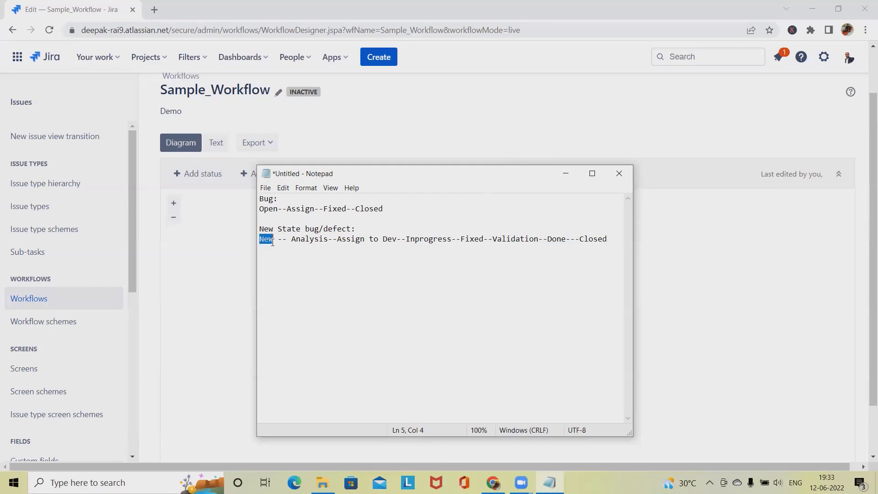
{"action": "left_click", "coordinate": [201, 242]}
{"action": "left_click", "coordinate": [524, 371]}
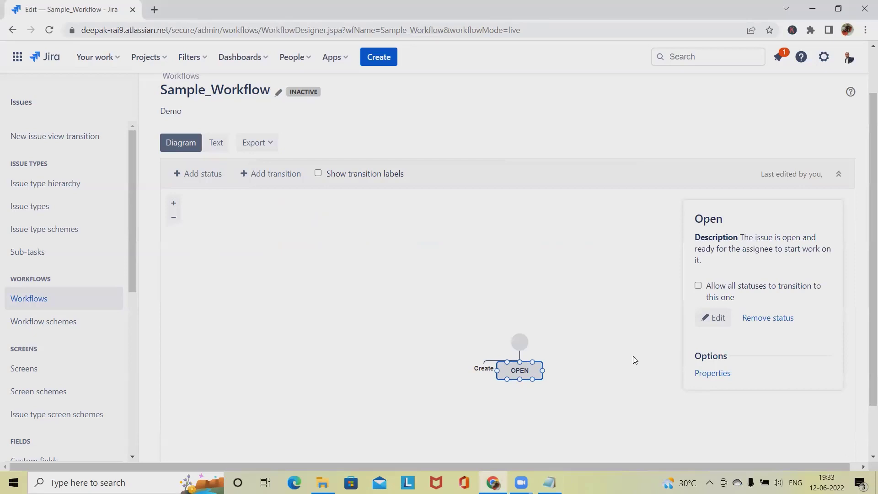
{"action": "key", "text": "Delete"}
{"action": "key", "text": "Escape"}
- Add the existing Analysis status to the workflow diagram and place it just below the Open status
{"action": "left_click", "coordinate": [206, 183]}
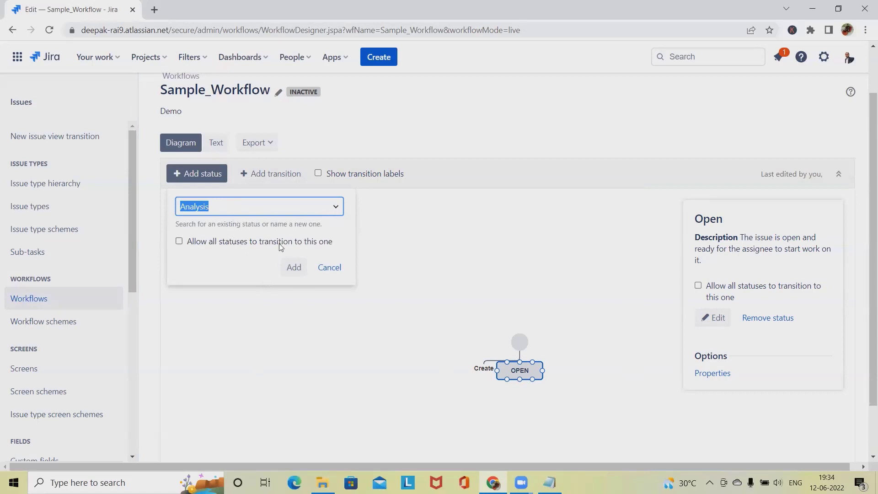
{"action": "left_click", "coordinate": [336, 206]}
{"action": "scroll", "coordinate": [235, 363], "scroll_direction": "down", "scroll_amount": 9}
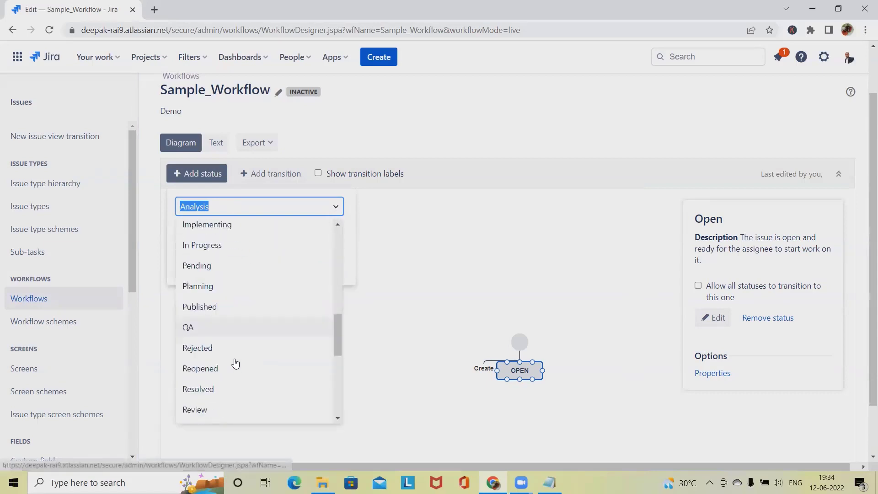
{"action": "scroll", "coordinate": [235, 364], "scroll_direction": "down", "scroll_amount": 5}
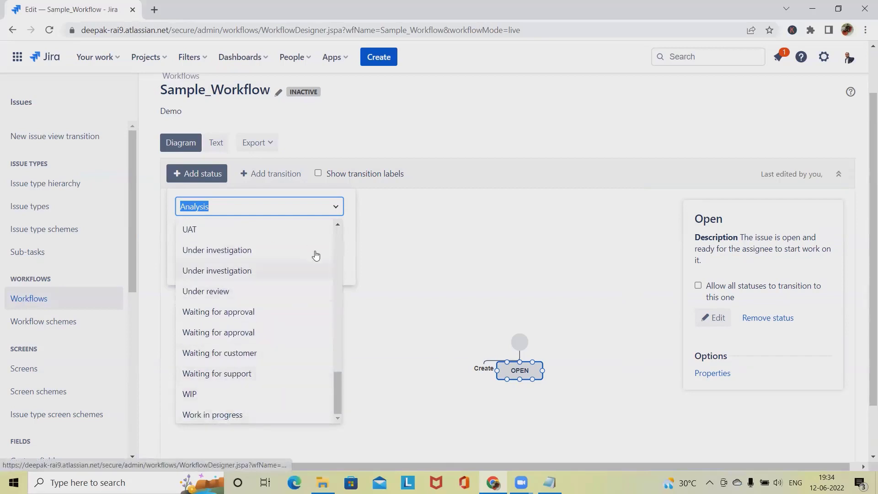
{"action": "left_click", "coordinate": [354, 247]}
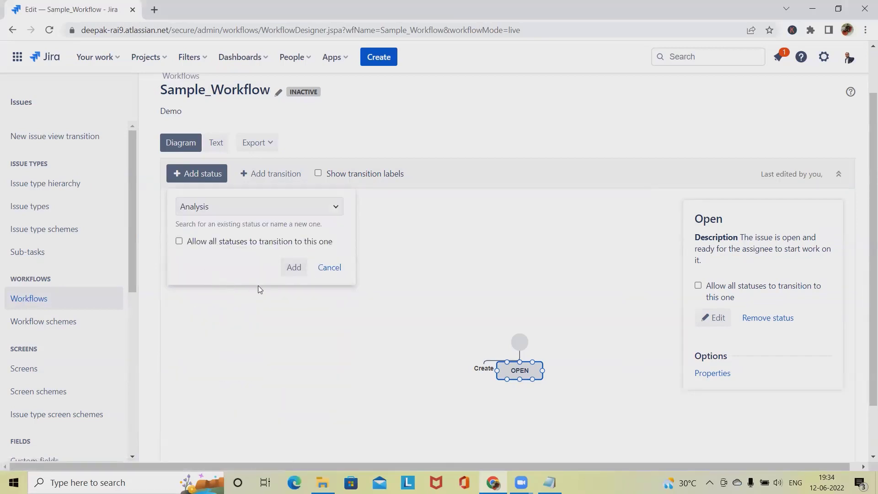
{"action": "left_click", "coordinate": [294, 268]}
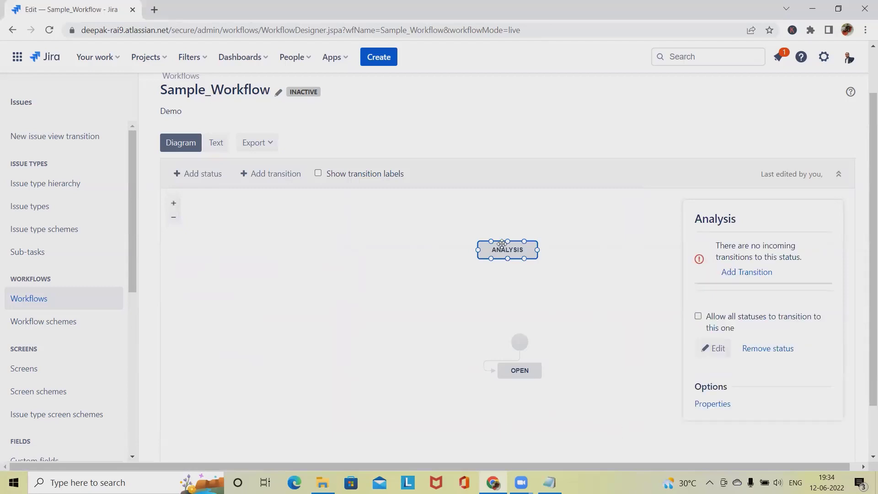
{"action": "left_click_drag", "start_coordinate": [502, 245], "coordinate": [516, 407]}
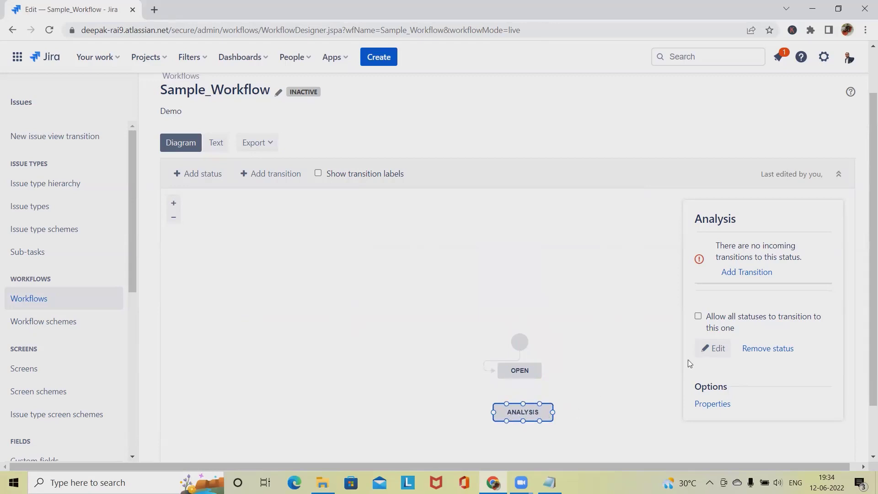
- Add the existing Development status to the workflow diagram and place it just below the Analysis status
{"action": "scroll", "coordinate": [686, 347], "scroll_direction": "down", "scroll_amount": 1}
{"action": "scroll", "coordinate": [190, 150], "scroll_direction": "up", "scroll_amount": 1}
{"action": "left_click", "coordinate": [201, 167]}
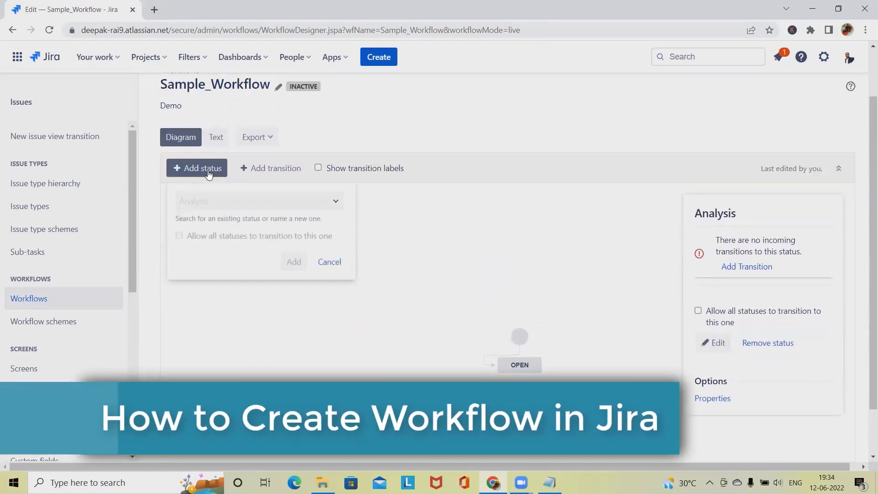
{"action": "left_click", "coordinate": [549, 482]}
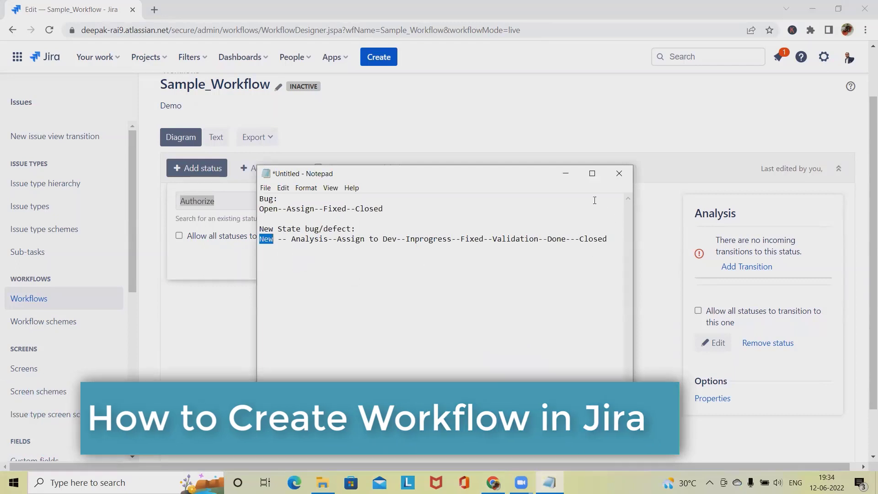
{"action": "left_click", "coordinate": [566, 174]}
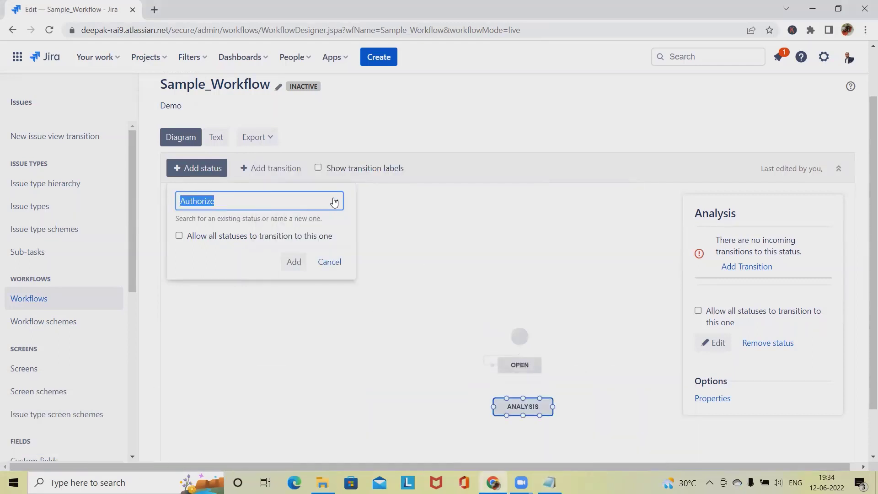
{"action": "left_click", "coordinate": [335, 202]}
{"action": "scroll", "coordinate": [274, 313], "scroll_direction": "down", "scroll_amount": 3}
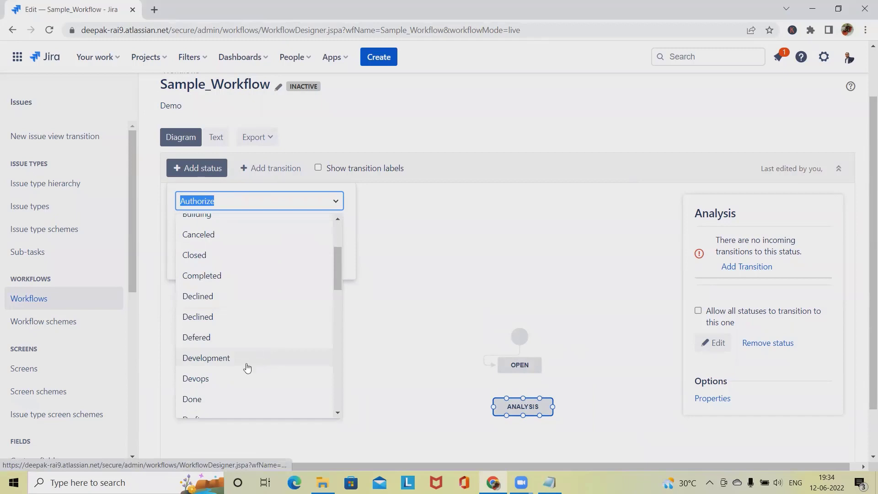
{"action": "left_click", "coordinate": [224, 357]}
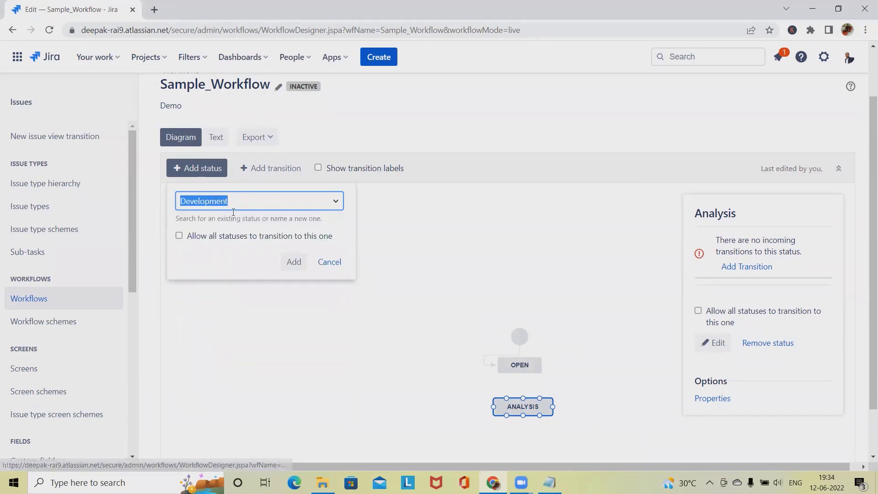
{"action": "left_click", "coordinate": [294, 265]}
{"action": "left_click_drag", "start_coordinate": [505, 249], "coordinate": [526, 450]}
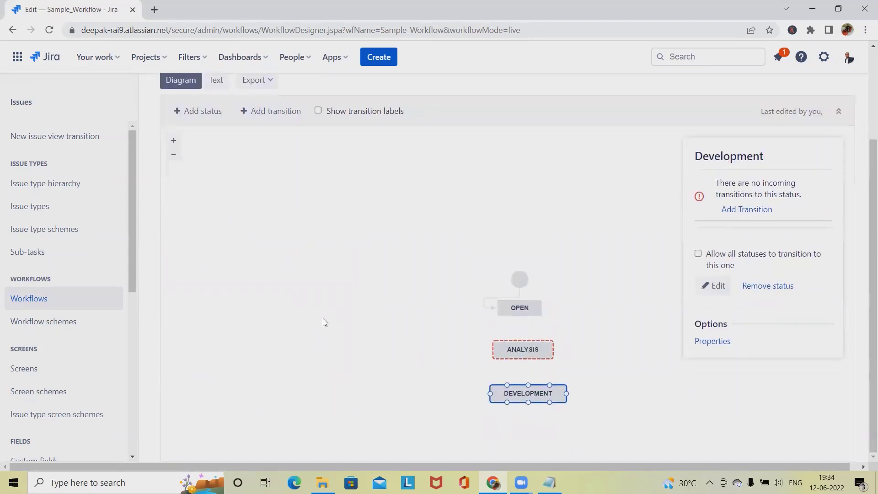
- Check the planned flow in Notepad, then add the existing In Progress status to the diagram just below Development
{"action": "key", "text": "alt+Tab"}
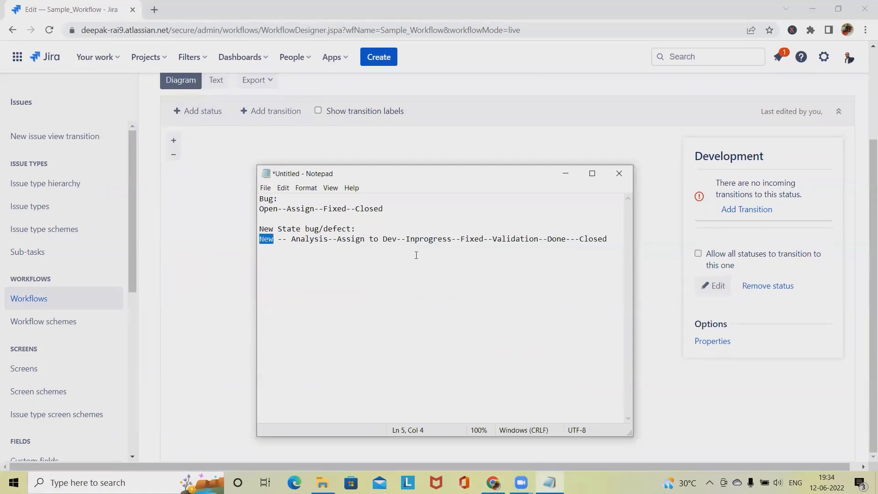
{"action": "left_click", "coordinate": [207, 117]}
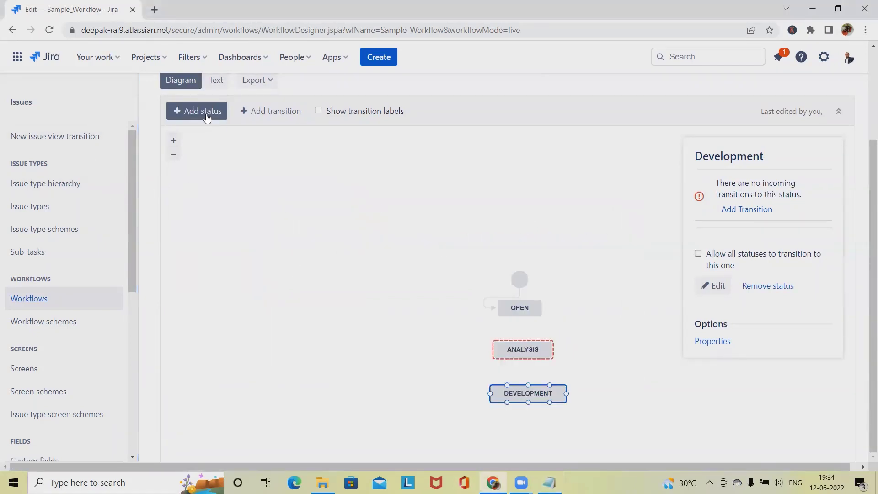
{"action": "left_click", "coordinate": [207, 117]}
{"action": "left_click", "coordinate": [337, 143]}
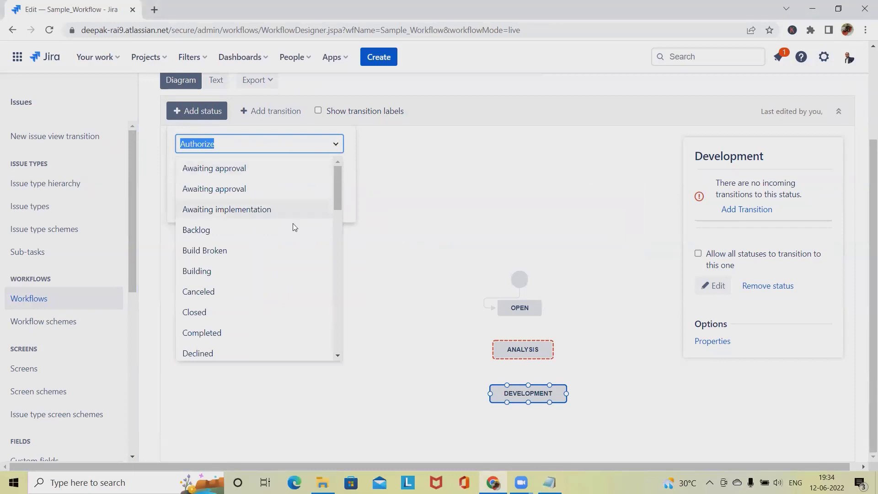
{"action": "scroll", "coordinate": [292, 223], "scroll_direction": "down", "scroll_amount": 7}
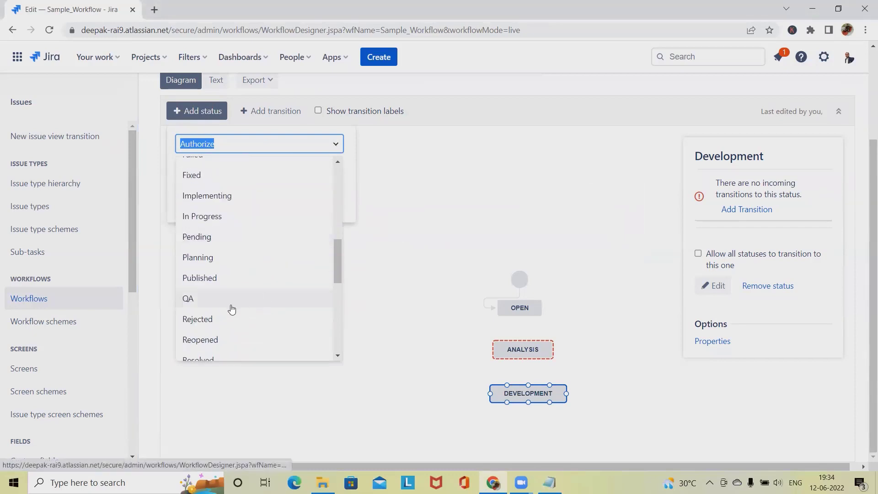
{"action": "left_click", "coordinate": [231, 218]}
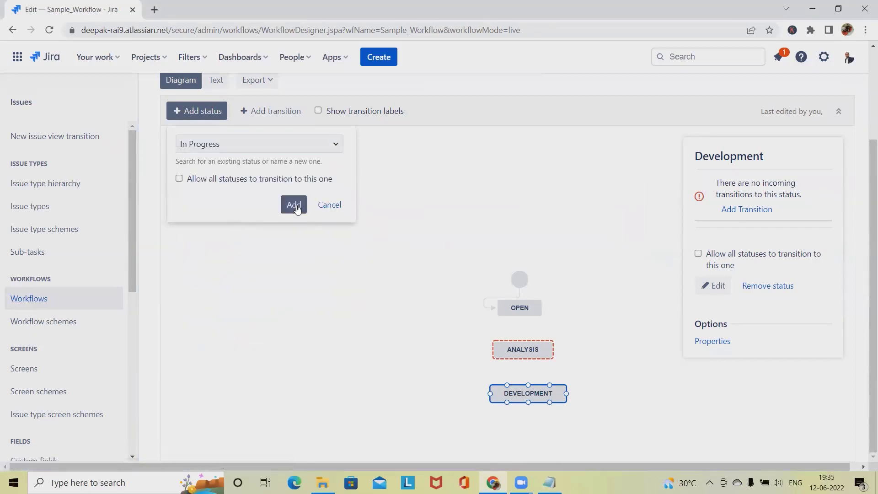
{"action": "left_click", "coordinate": [294, 204]}
{"action": "left_click_drag", "start_coordinate": [505, 189], "coordinate": [528, 434]}
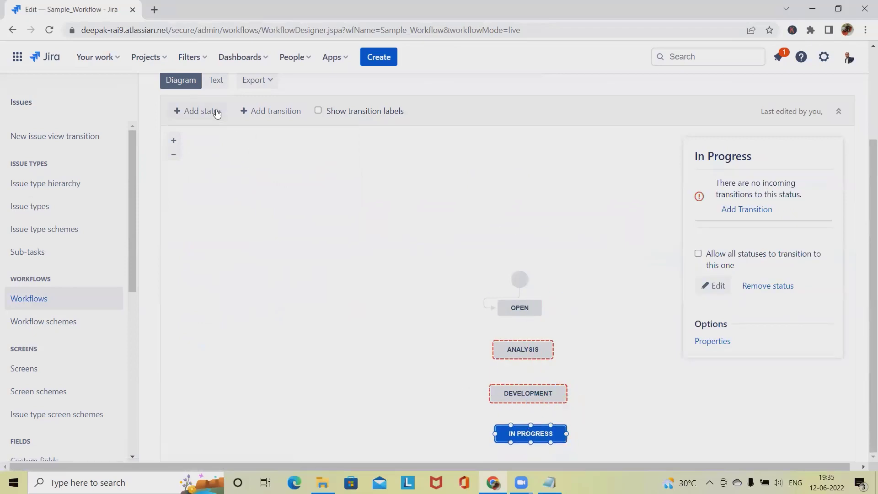
- Add the existing Fixed status to the workflow diagram and place it just below the In Progress status
{"action": "left_click", "coordinate": [549, 482]}
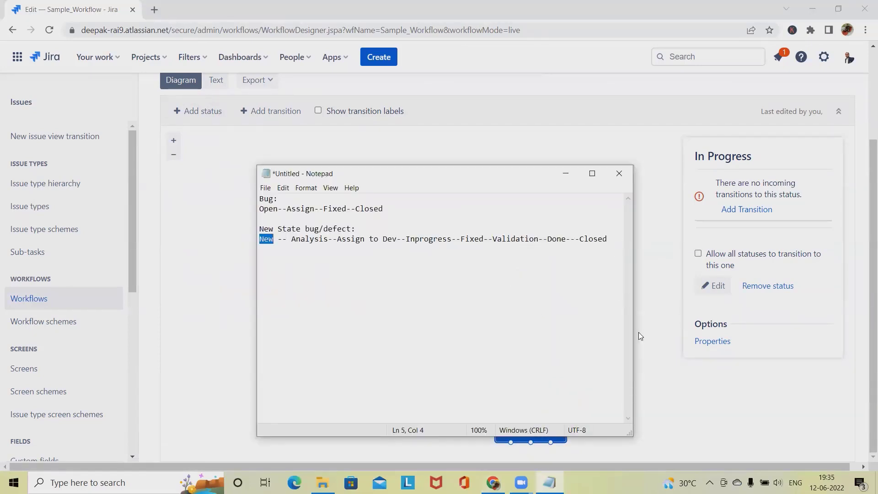
{"action": "left_click", "coordinate": [663, 291]}
{"action": "left_click", "coordinate": [197, 110]}
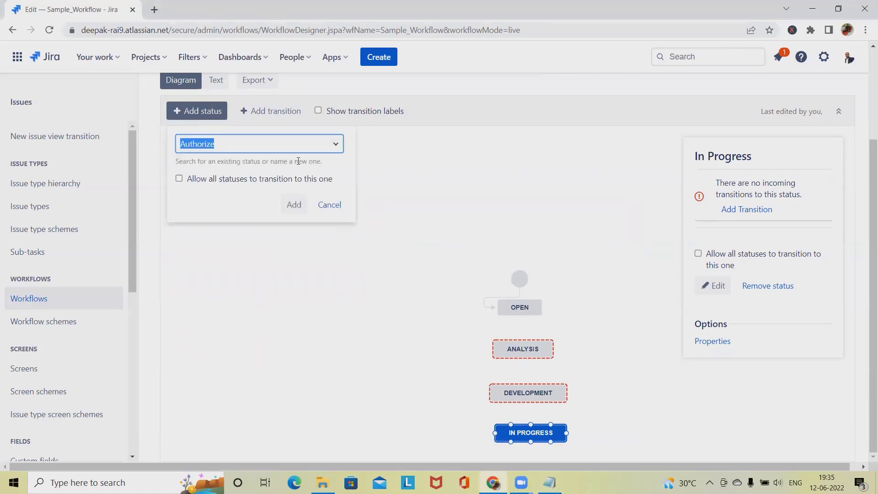
{"action": "left_click", "coordinate": [336, 144]}
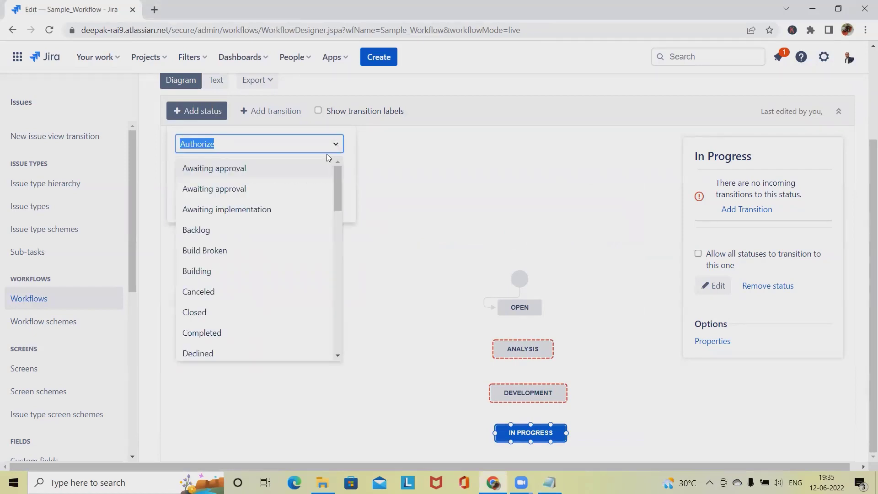
{"action": "type", "text": "fe"}
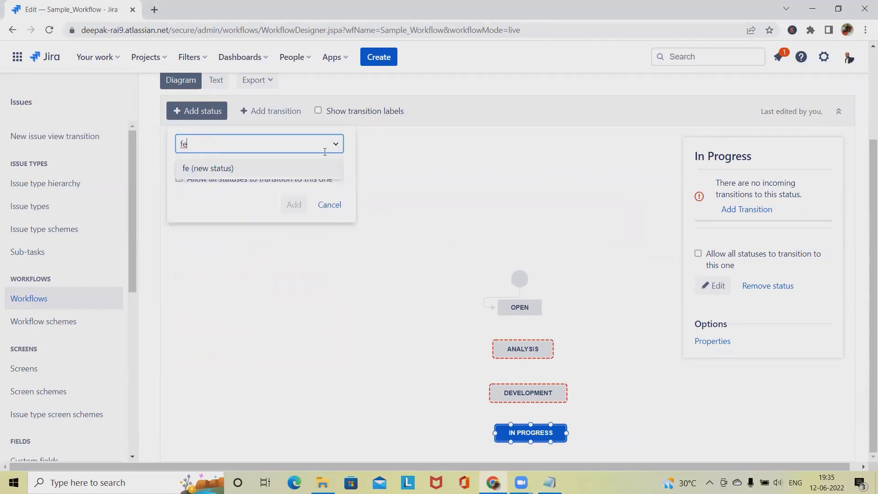
{"action": "key", "text": "BackSpace"}
{"action": "type", "text": "ixe"}
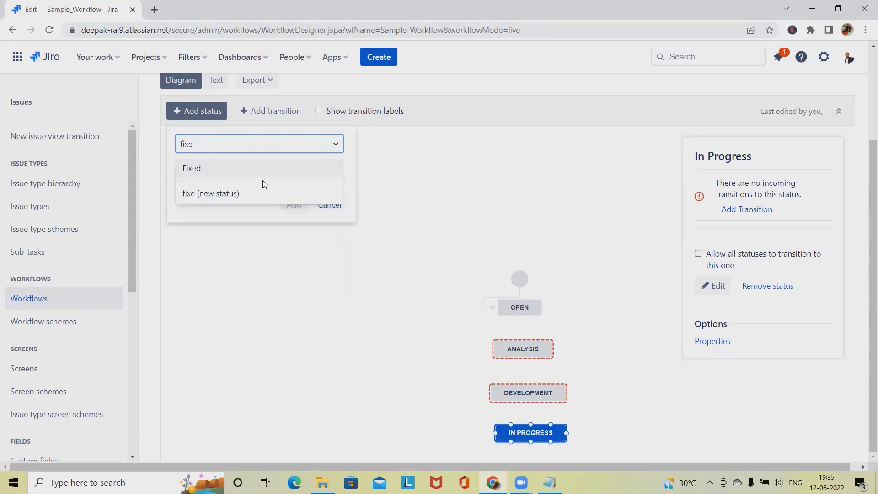
{"action": "left_click", "coordinate": [223, 168]}
{"action": "left_click", "coordinate": [294, 204]}
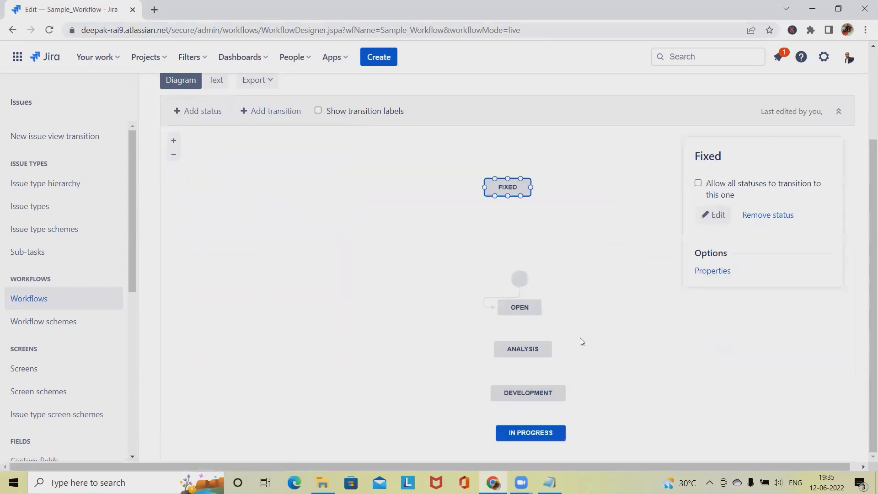
{"action": "left_click_drag", "start_coordinate": [509, 186], "coordinate": [530, 463]}
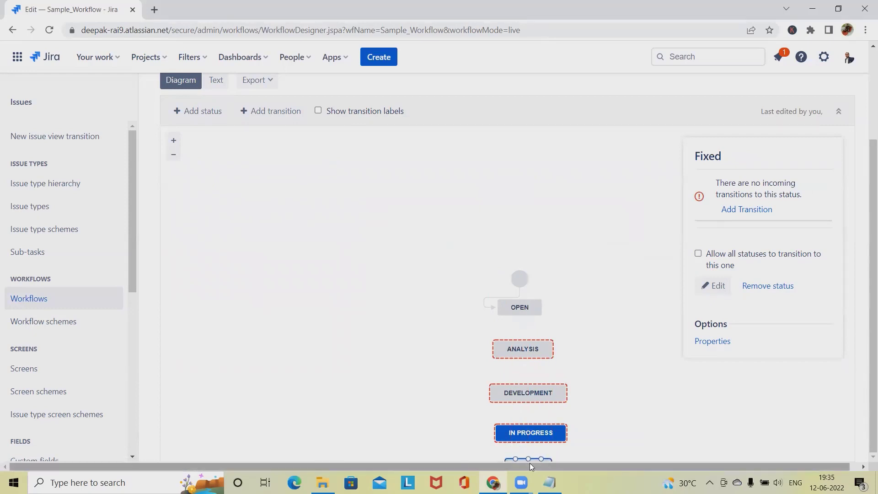
{"action": "left_click", "coordinate": [205, 111]}
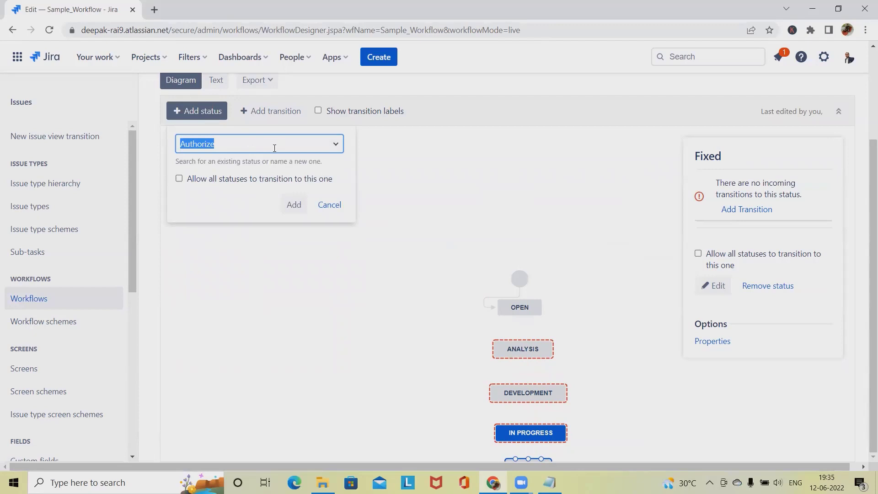
{"action": "type", "text": "new"}
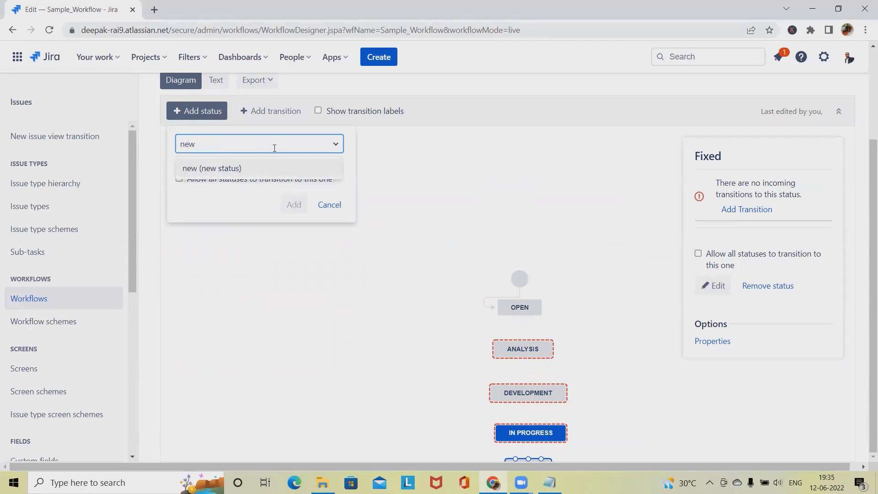
{"action": "key", "text": "BackSpace"}
{"action": "key", "text": "BackSpace"}
{"action": "key", "text": "BackSpace"}
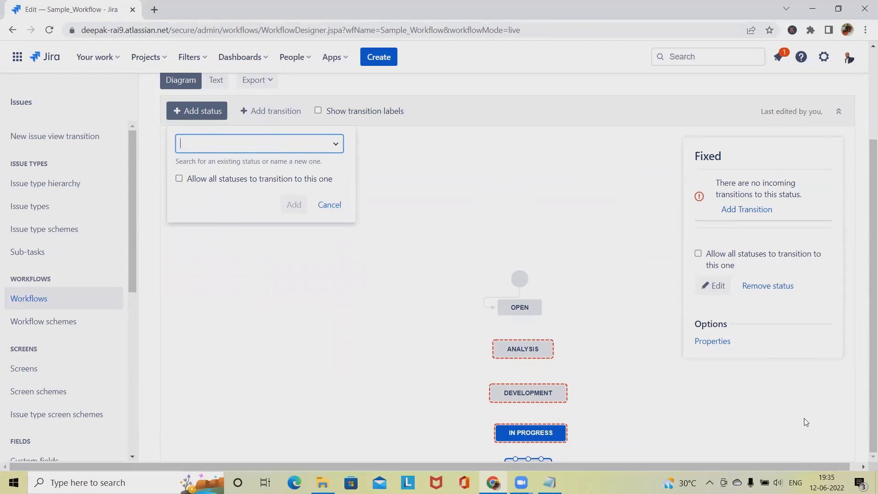
{"action": "left_click", "coordinate": [337, 210]}
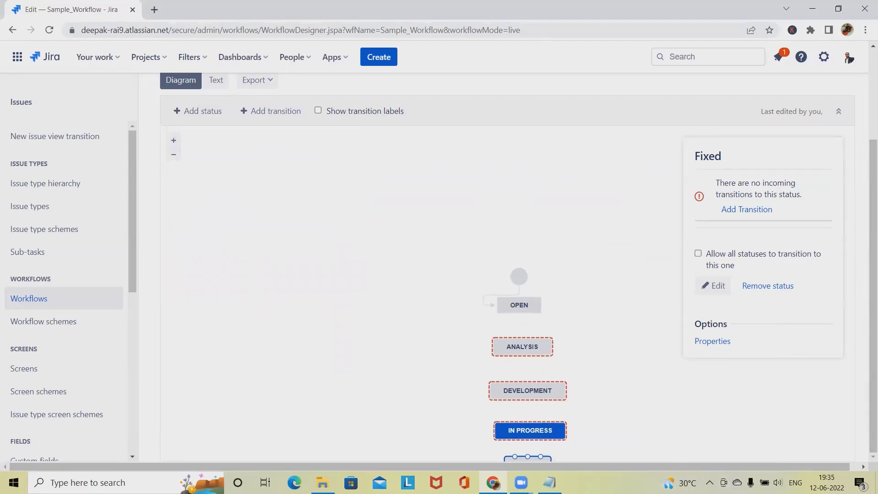
- Check the planned flow in Notepad and start adding a new status named Validation to the workflow
{"action": "left_click", "coordinate": [549, 482]}
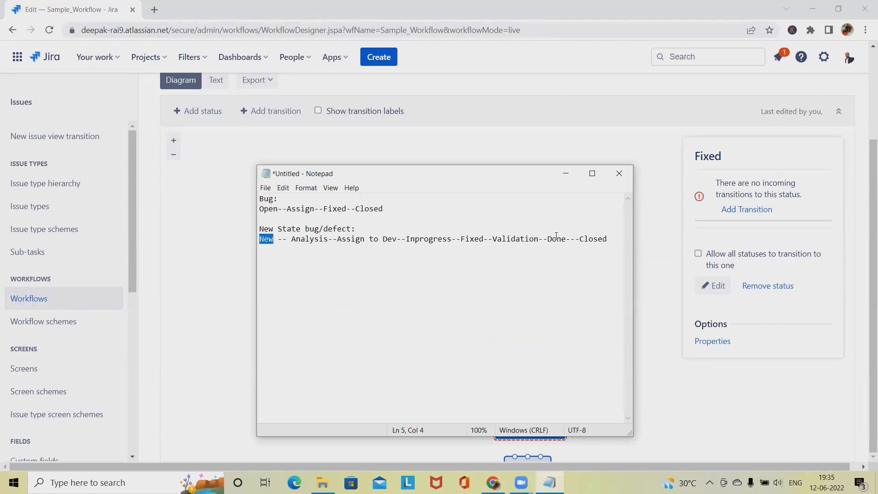
{"action": "left_click", "coordinate": [224, 150]}
{"action": "left_click", "coordinate": [197, 111]}
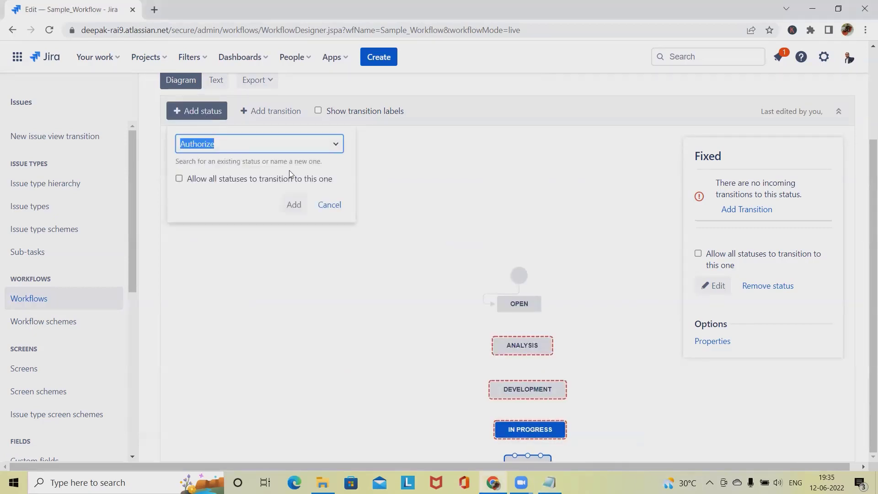
{"action": "type", "text": "vali"}
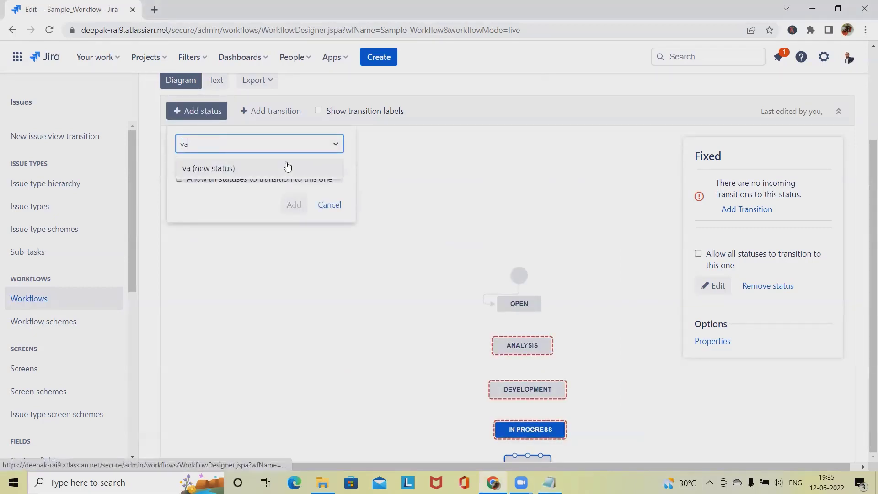
{"action": "key", "text": "BackSpace"}
{"action": "key", "text": "BackSpace"}
{"action": "key", "text": "BackSpace"}
{"action": "key", "text": "BackSpace"}
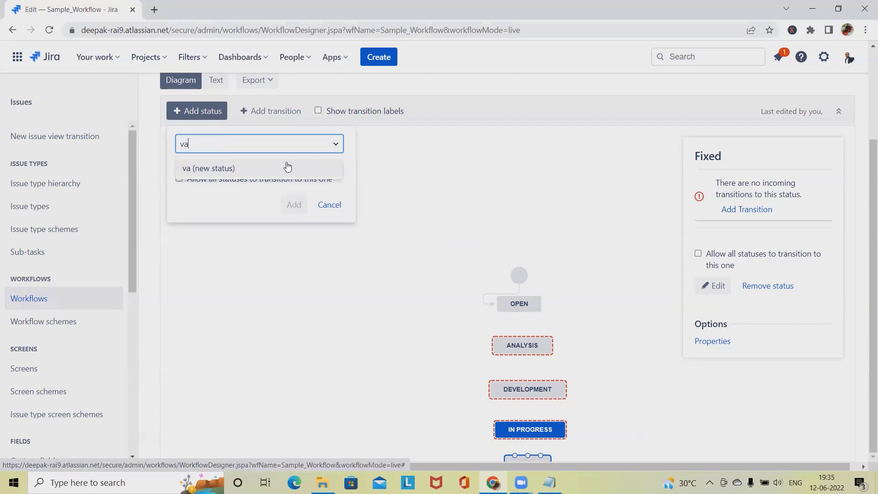
{"action": "type", "text": "Validation"}
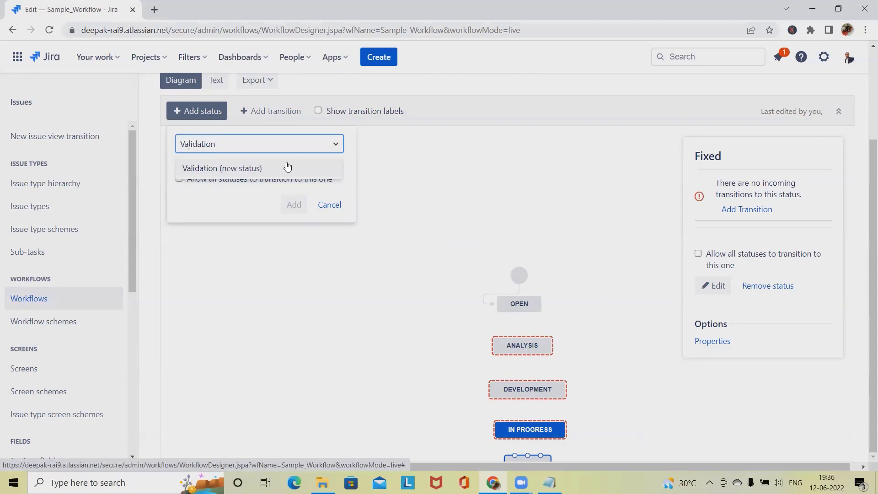
{"action": "left_click", "coordinate": [246, 170]}
{"action": "left_click", "coordinate": [294, 205]}
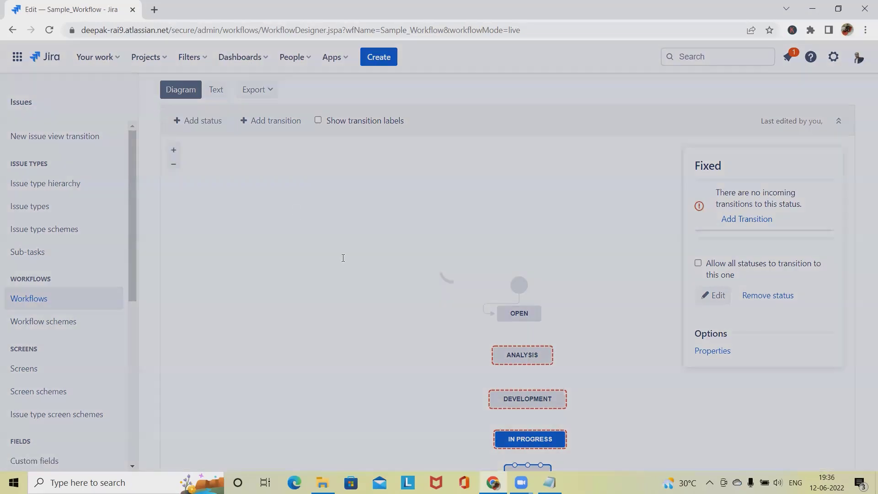
- Create the Validation status with the category In Progress and place it below the Fixed status in the diagram
{"action": "left_click", "coordinate": [338, 247]}
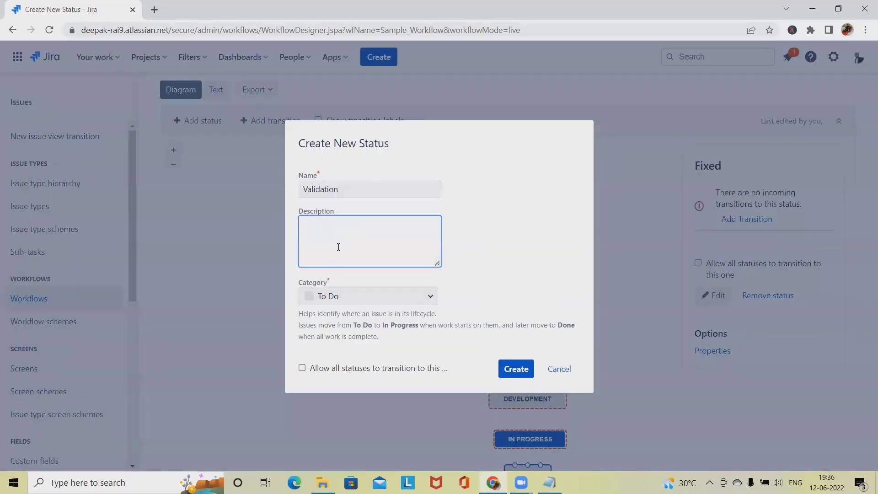
{"action": "left_click", "coordinate": [399, 296]}
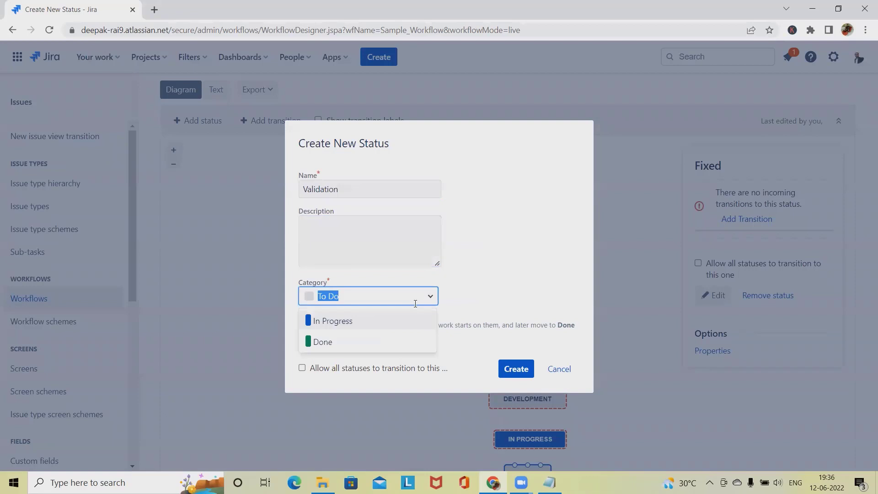
{"action": "left_click", "coordinate": [336, 318]}
{"action": "left_click", "coordinate": [515, 368]}
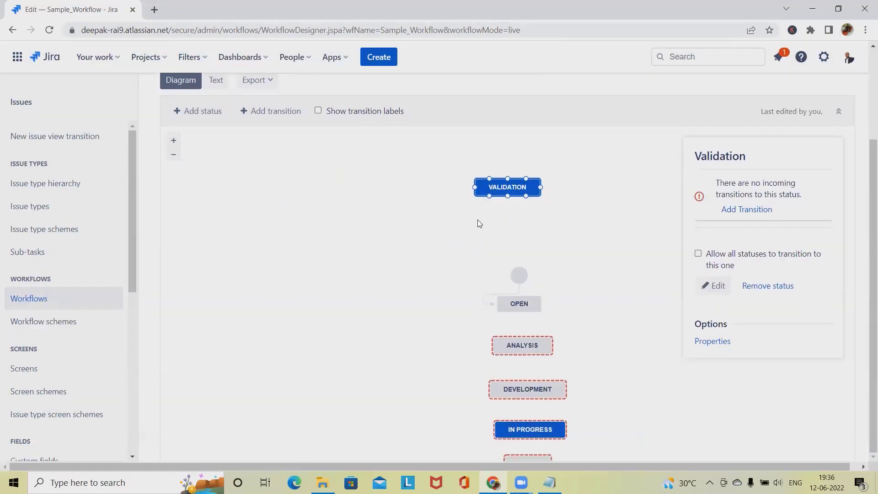
{"action": "left_click_drag", "start_coordinate": [507, 185], "coordinate": [529, 457]}
{"action": "left_click", "coordinate": [405, 326]}
{"action": "left_click_drag", "start_coordinate": [403, 276], "coordinate": [403, 295]}
- Add the existing Done status to the workflow diagram and place it just below the Validation status
{"action": "left_click", "coordinate": [192, 112]}
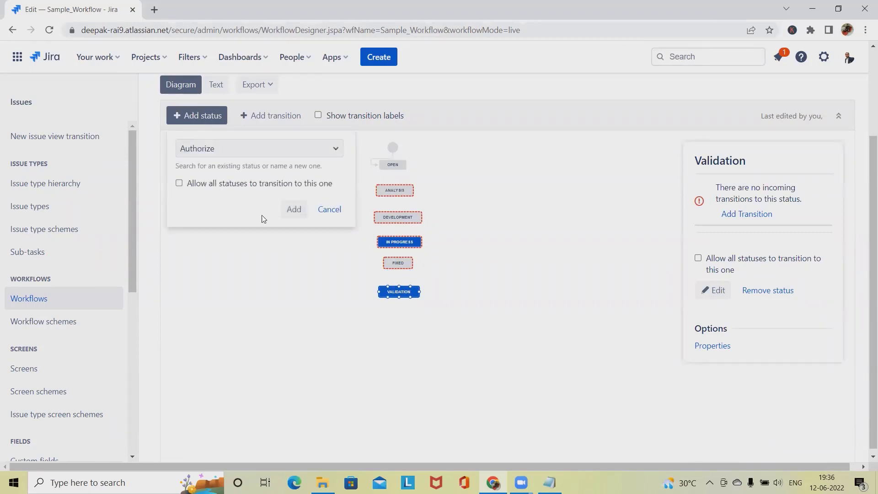
{"action": "double_click", "coordinate": [256, 154]}
{"action": "left_click", "coordinate": [336, 152]}
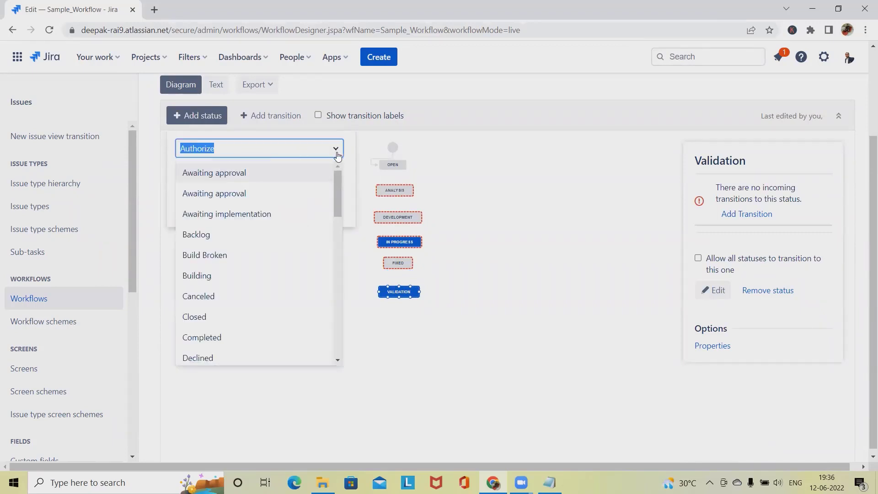
{"action": "type", "text": "Done"}
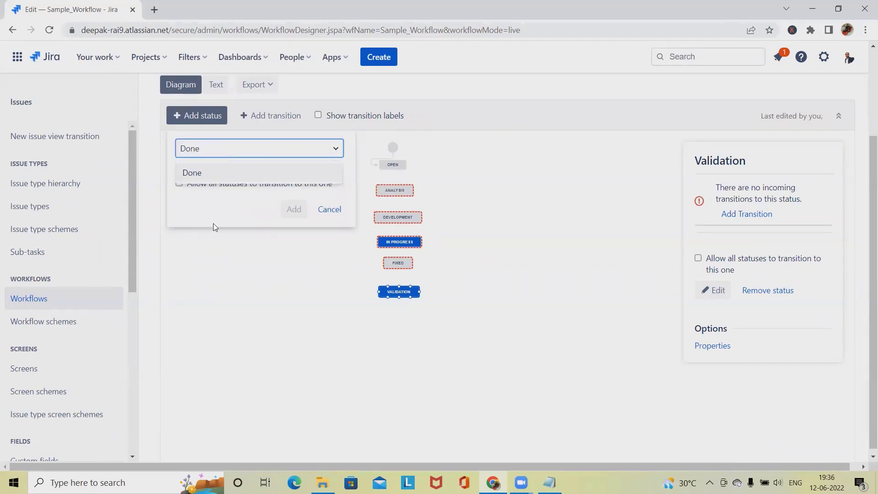
{"action": "left_click", "coordinate": [329, 209]}
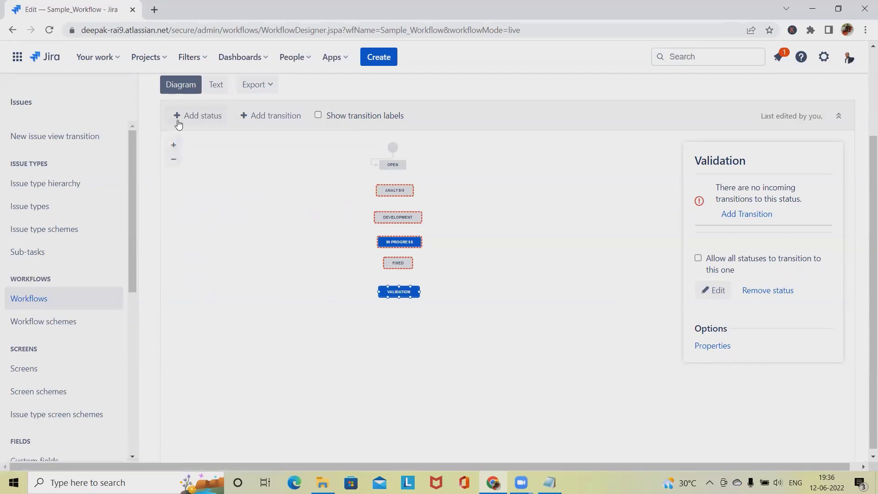
{"action": "left_click", "coordinate": [212, 120]}
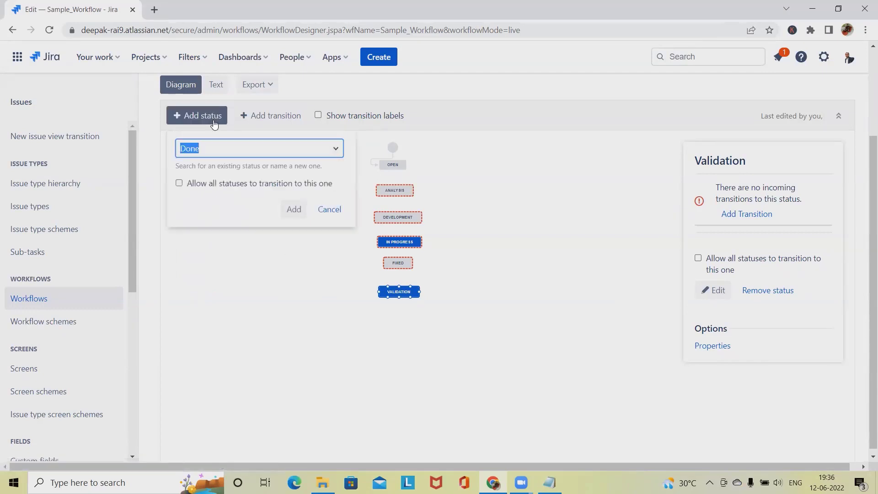
{"action": "left_click", "coordinate": [289, 213]}
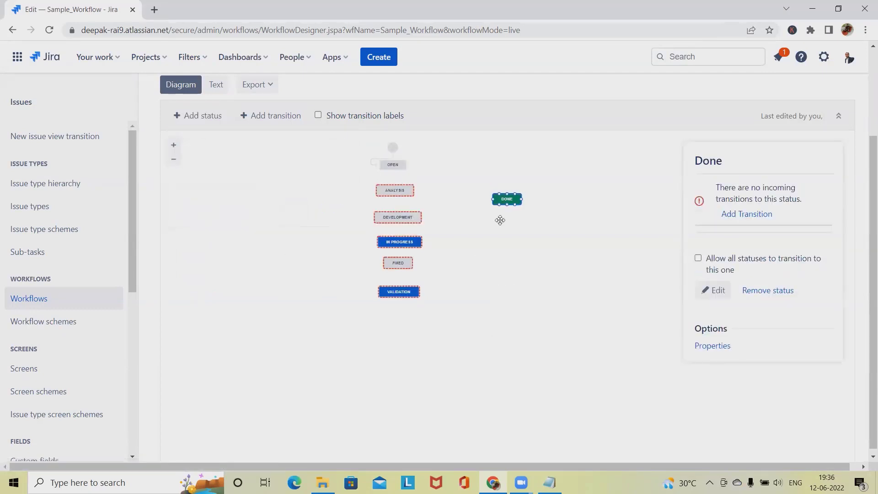
{"action": "left_click_drag", "start_coordinate": [505, 197], "coordinate": [401, 316]}
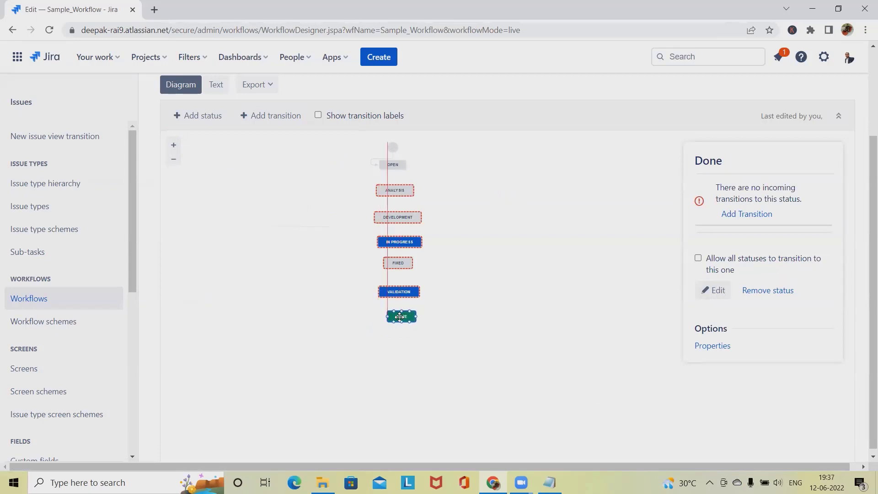
- Add the existing Closed status to the workflow diagram and place it just below the Done status
{"action": "left_click", "coordinate": [215, 115]}
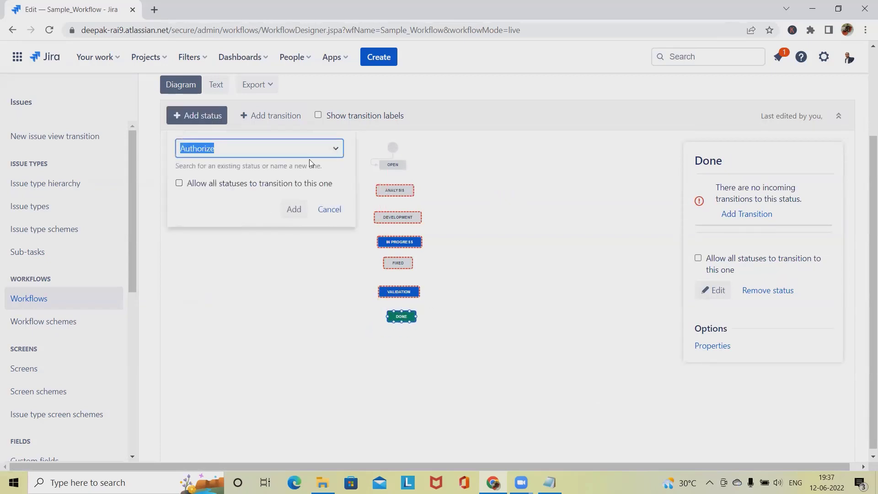
{"action": "left_click", "coordinate": [337, 147]}
{"action": "type", "text": "Closed"}
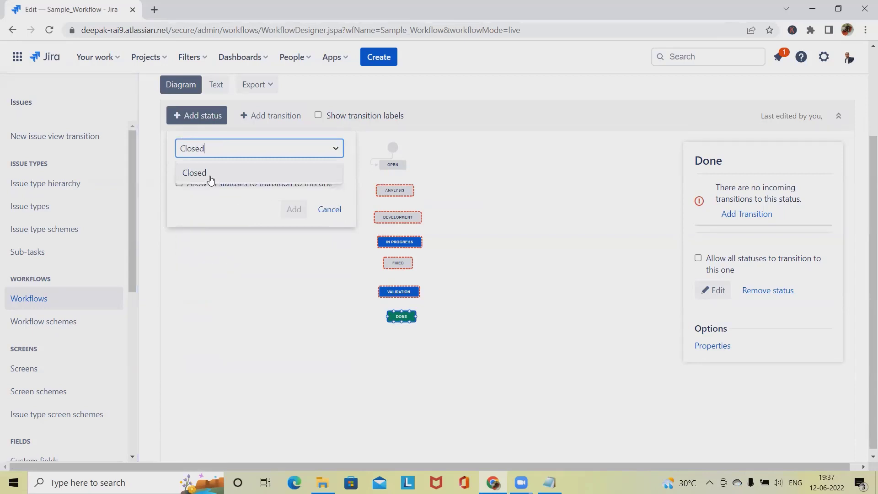
{"action": "key", "text": "Return"}
{"action": "left_click", "coordinate": [291, 209]}
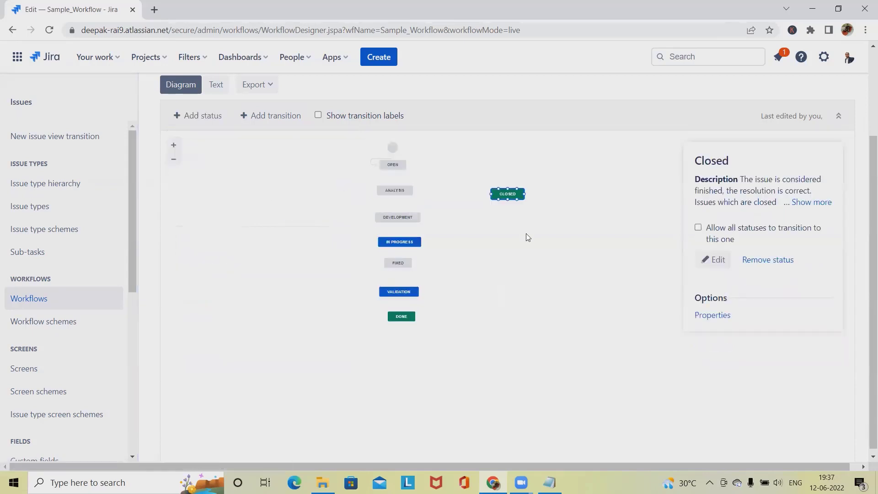
{"action": "left_click_drag", "start_coordinate": [507, 192], "coordinate": [401, 338]}
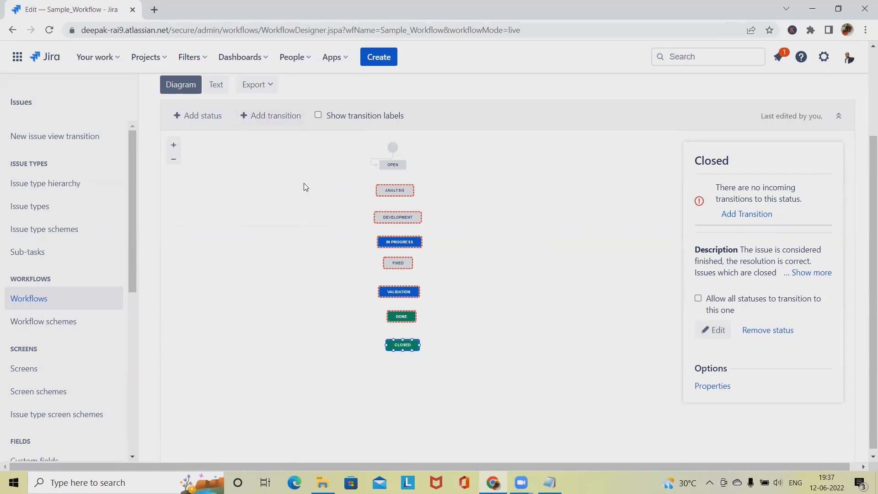
- Add the existing Rejected status to the workflow diagram and place it to the left of the Analysis status
{"action": "left_click", "coordinate": [209, 117]}
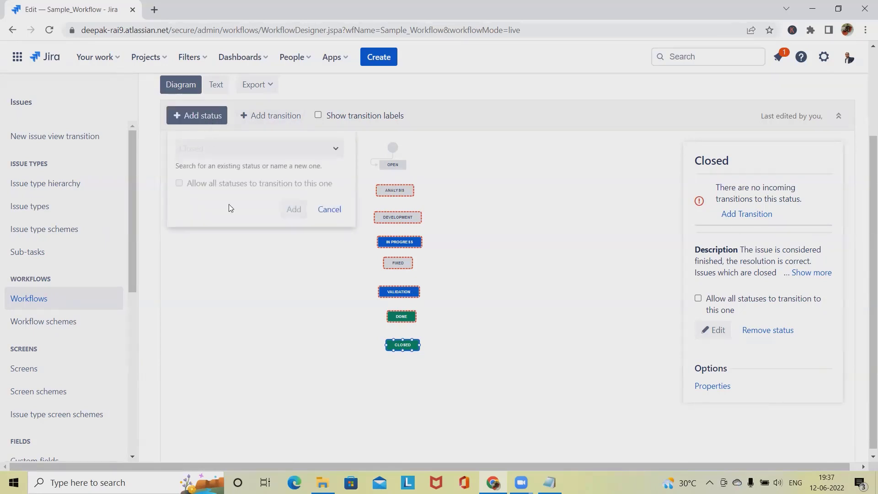
{"action": "left_click", "coordinate": [335, 148]}
{"action": "type", "text": "Re"}
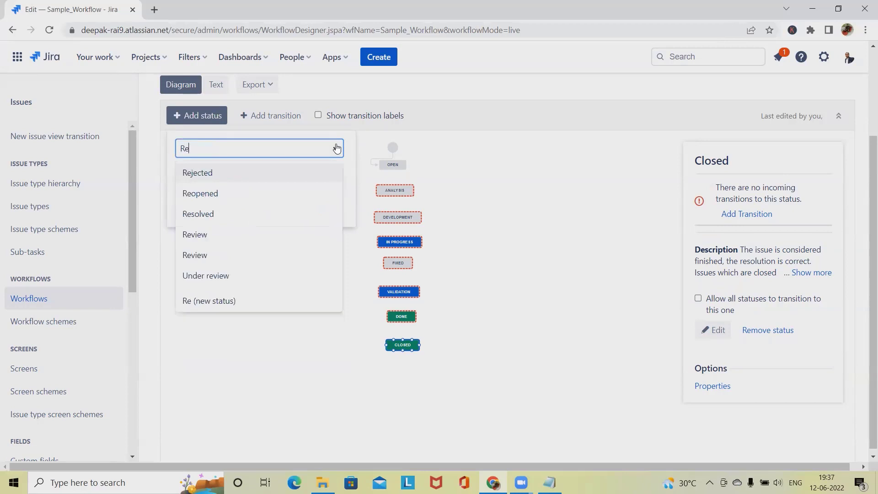
{"action": "left_click", "coordinate": [218, 173]}
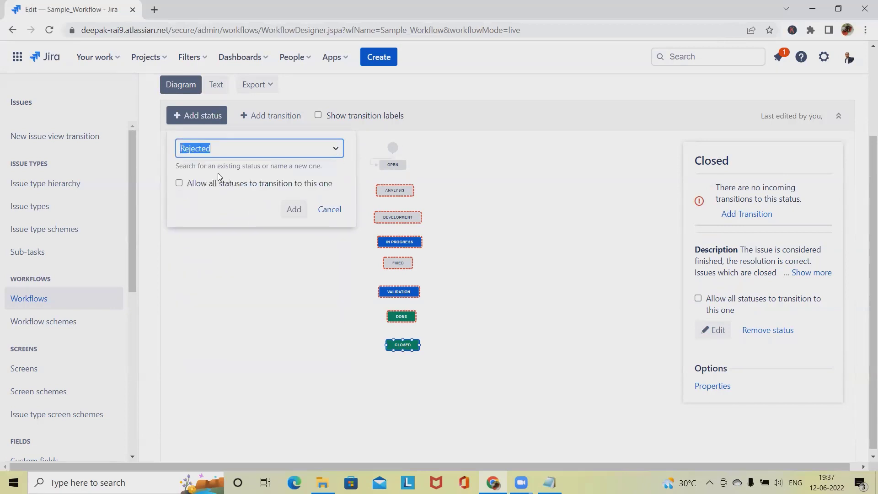
{"action": "left_click", "coordinate": [294, 212]}
{"action": "left_click_drag", "start_coordinate": [505, 193], "coordinate": [320, 191]}
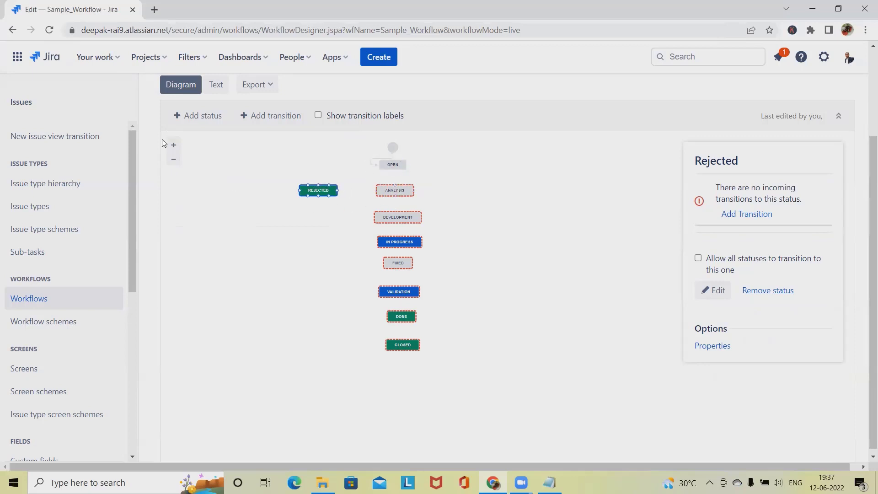
- Start a new transition that goes from the Rejected status to the Open status
{"action": "left_click", "coordinate": [287, 126]}
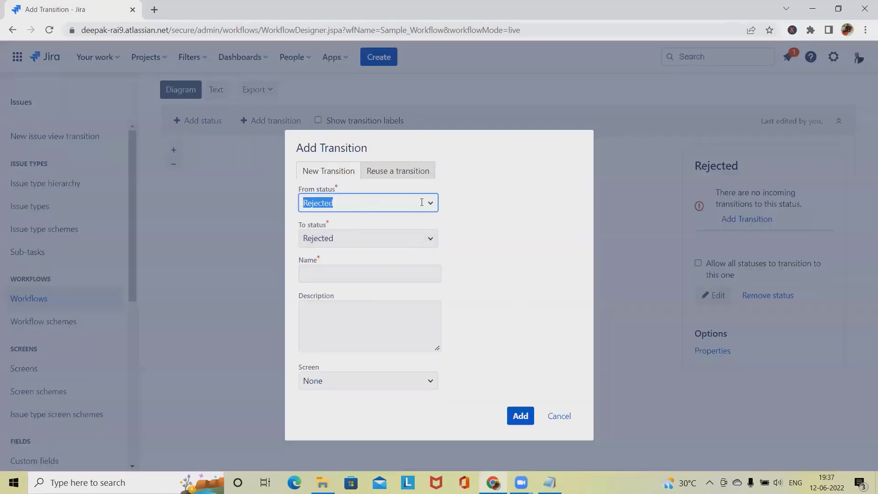
{"action": "left_click", "coordinate": [424, 238]}
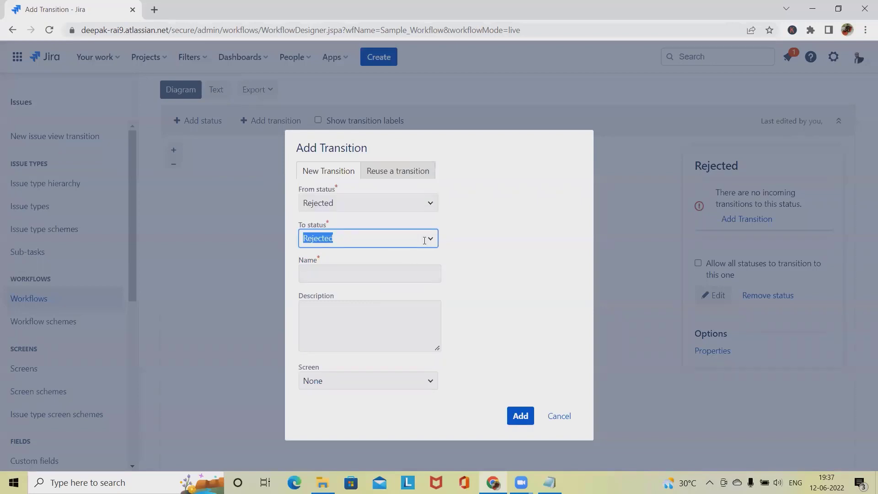
{"action": "type", "text": "ope"}
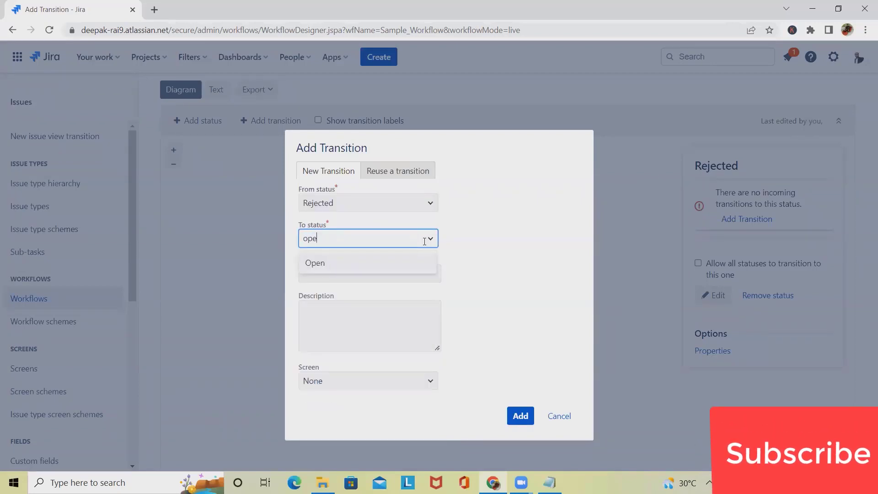
{"action": "left_click", "coordinate": [367, 270]}
{"action": "left_click", "coordinate": [357, 277]}
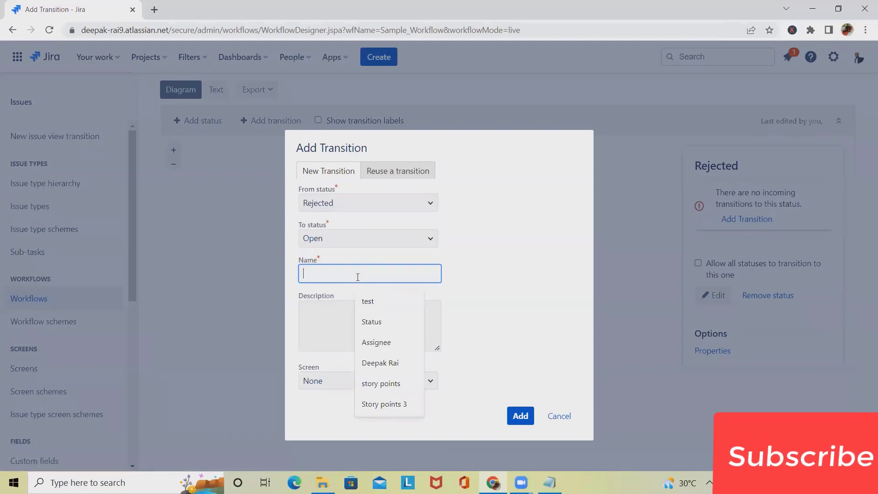
{"action": "type", "text": "Re"}
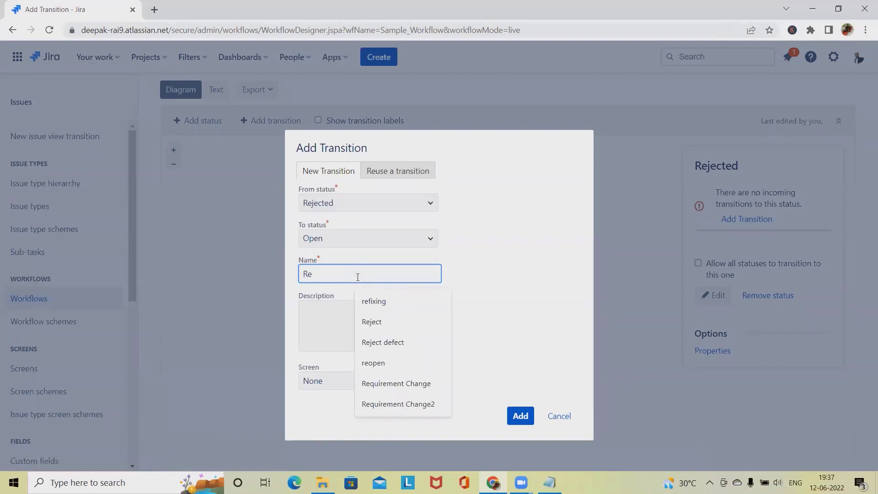
{"action": "type", "text": "jected"}
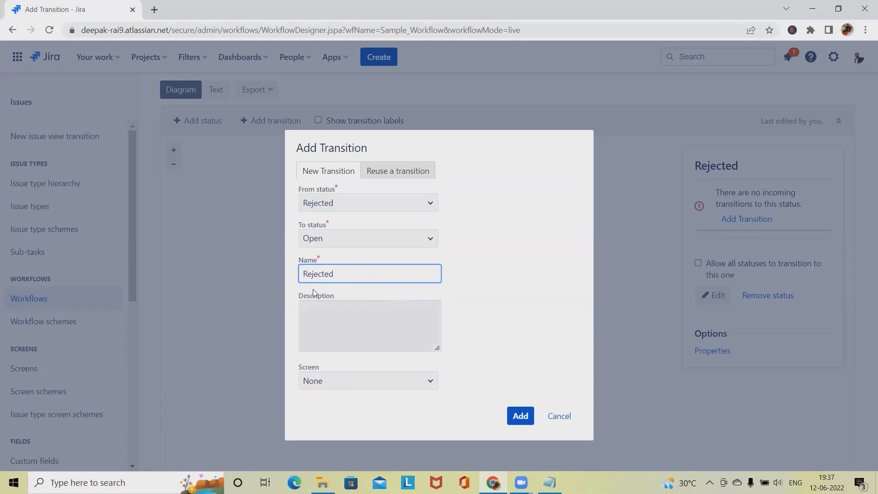
{"action": "key", "text": "BackSpace"}
{"action": "key", "text": "BackSpace"}
{"action": "key", "text": "BackSpace"}
{"action": "key", "text": "BackSpace"}
{"action": "key", "text": "BackSpace"}
{"action": "key", "text": "BackSpace"}
{"action": "key", "text": "BackSpace"}
{"action": "key", "text": "BackSpace"}
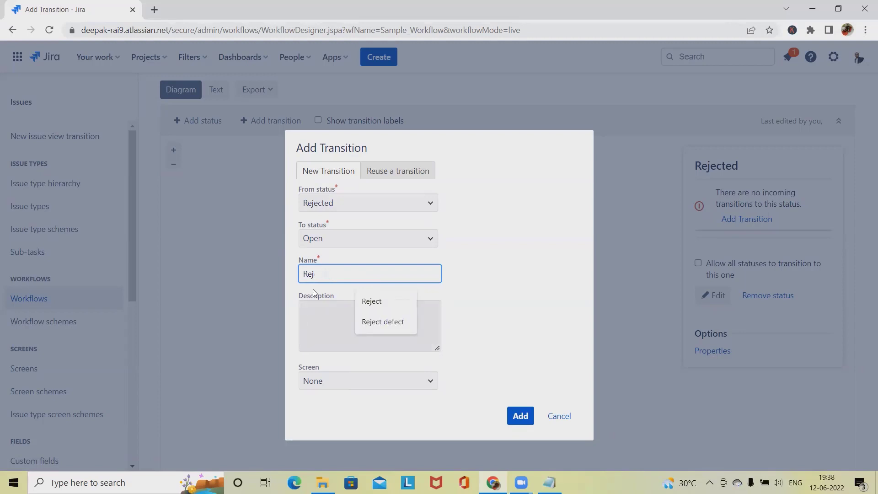
- Name the transition from Rejected to Open "Return back" and add it to the workflow
{"action": "type", "text": "Re"}
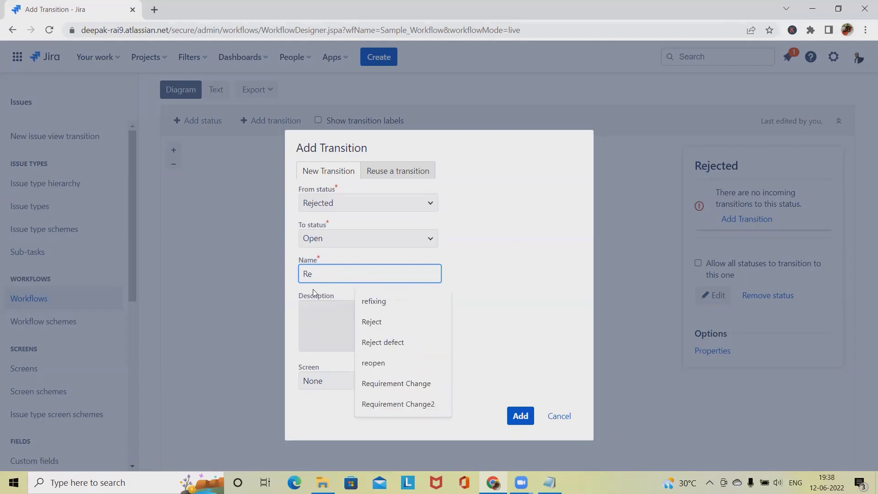
{"action": "type", "text": "turn b"}
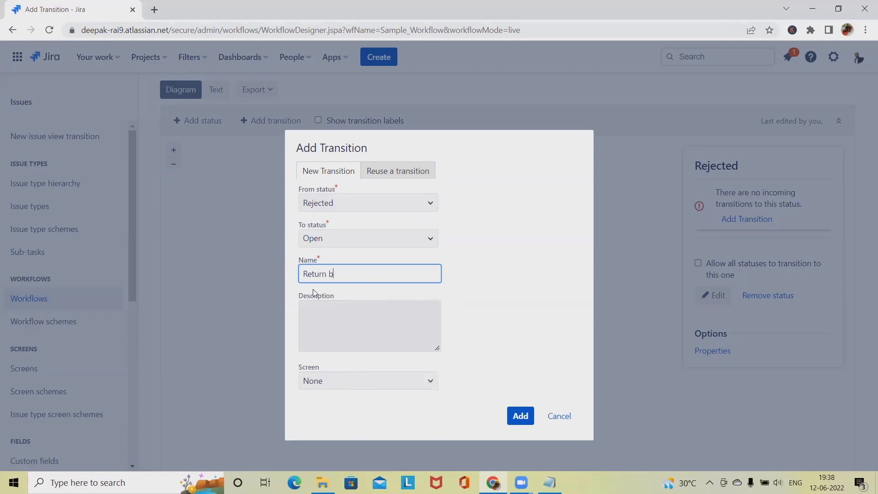
{"action": "type", "text": "ack"}
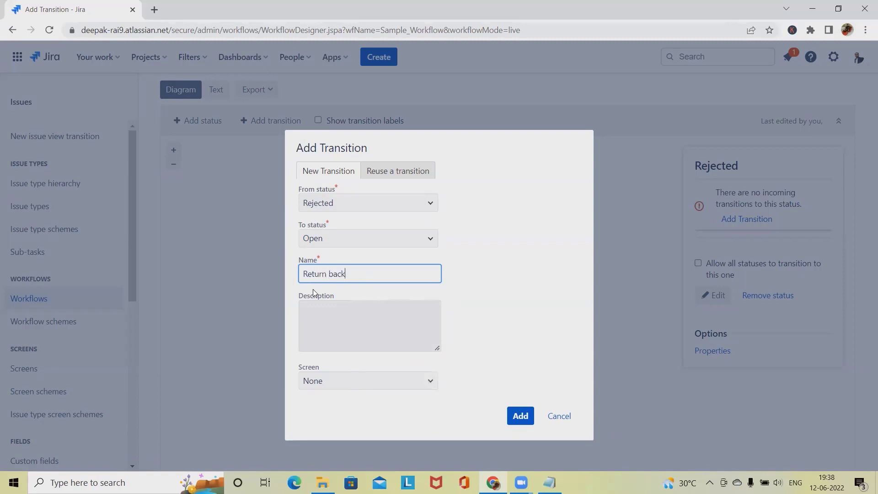
{"action": "left_click", "coordinate": [513, 417]}
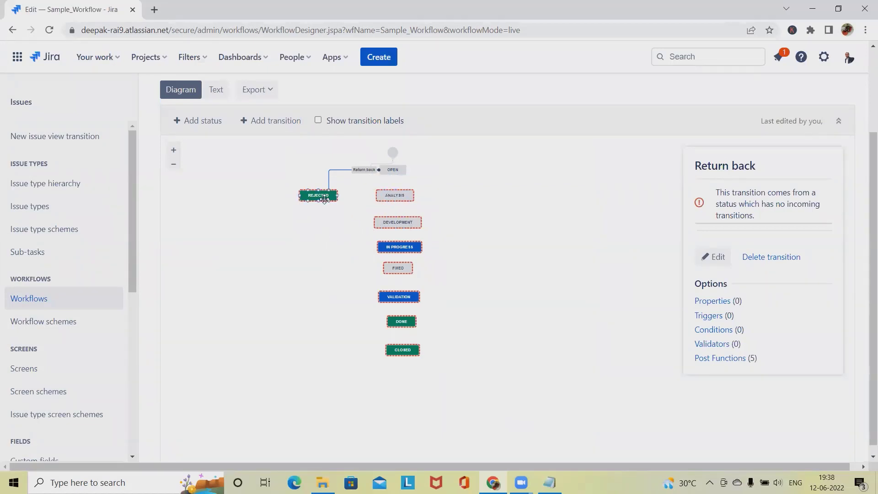
- Add a transition named Reject from the Analysis status to the Rejected status
{"action": "left_click", "coordinate": [265, 125]}
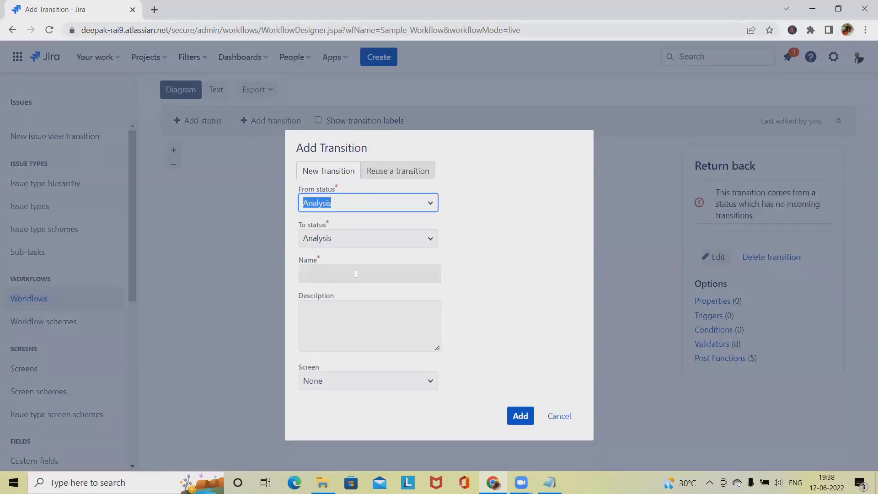
{"action": "left_click", "coordinate": [417, 240]}
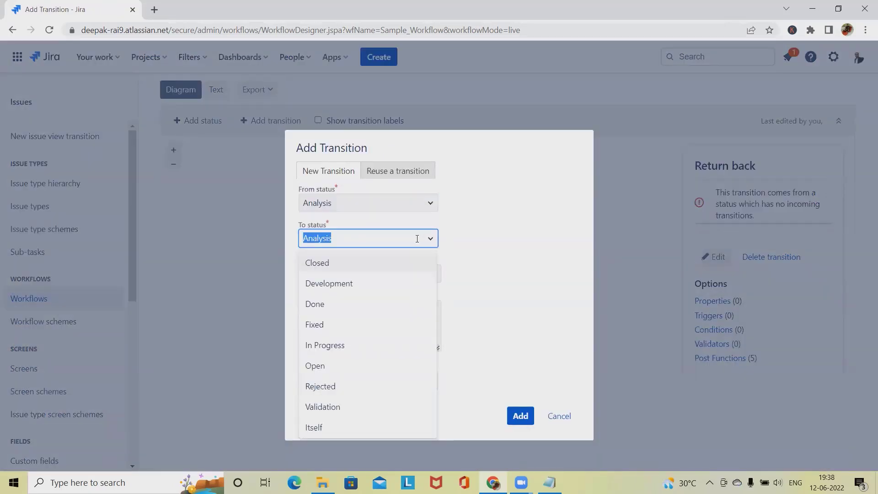
{"action": "type", "text": "re"}
{"action": "left_click", "coordinate": [316, 263]}
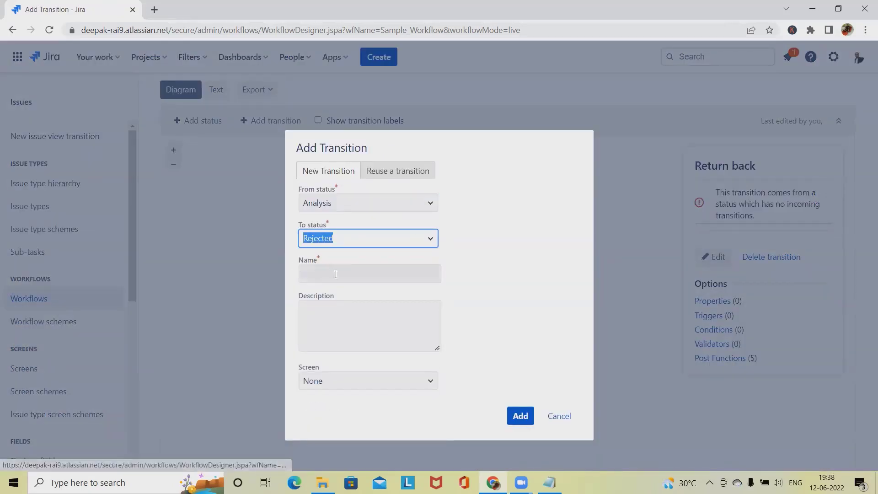
{"action": "left_click", "coordinate": [334, 274]}
{"action": "type", "text": "Reject"}
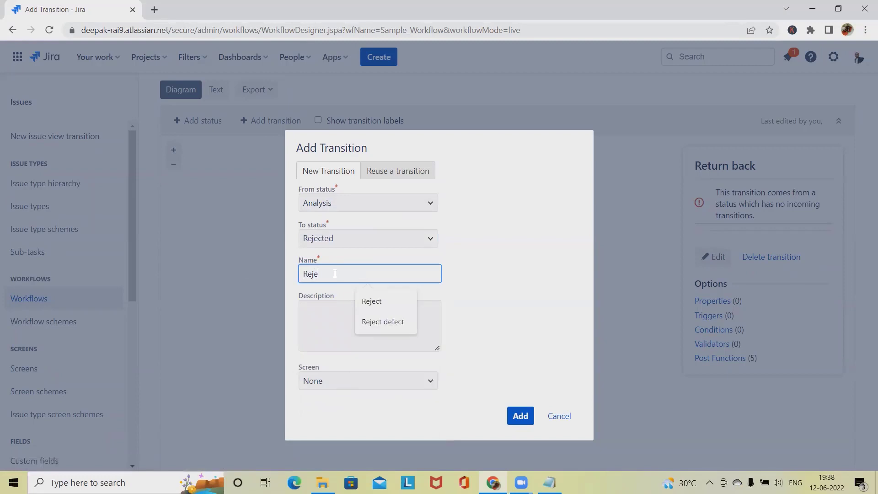
{"action": "left_click", "coordinate": [520, 416]}
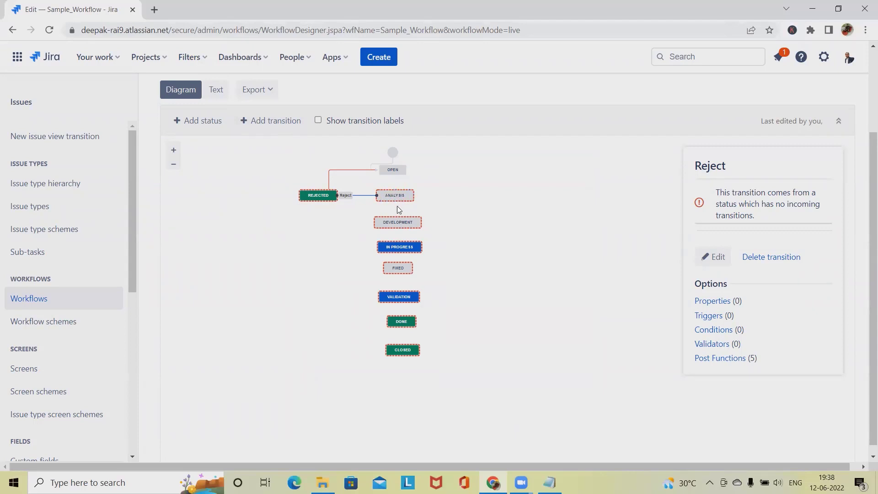
- Add a transition named Pass from the Analysis status to the Development status
{"action": "mouse_move", "coordinate": [395, 202]}
{"action": "left_click", "coordinate": [268, 123]}
{"action": "left_click", "coordinate": [423, 240]}
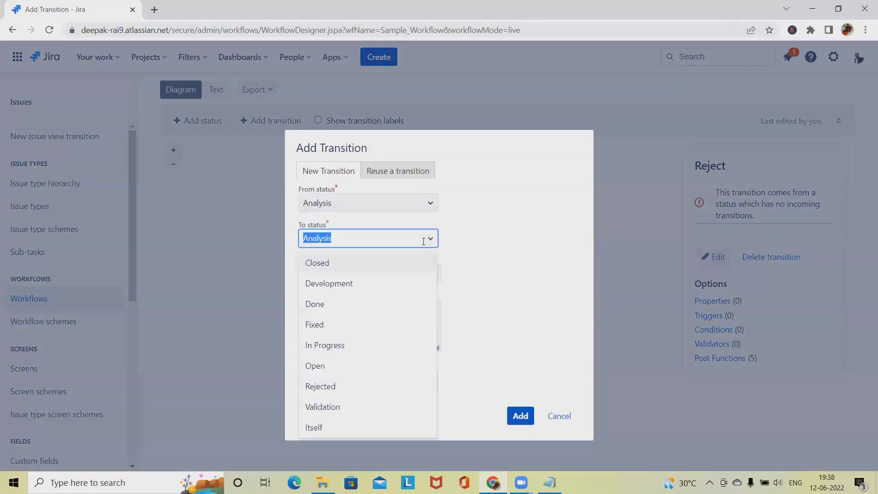
{"action": "left_click", "coordinate": [339, 284]}
{"action": "left_click", "coordinate": [366, 279]}
{"action": "type", "text": "Pass"}
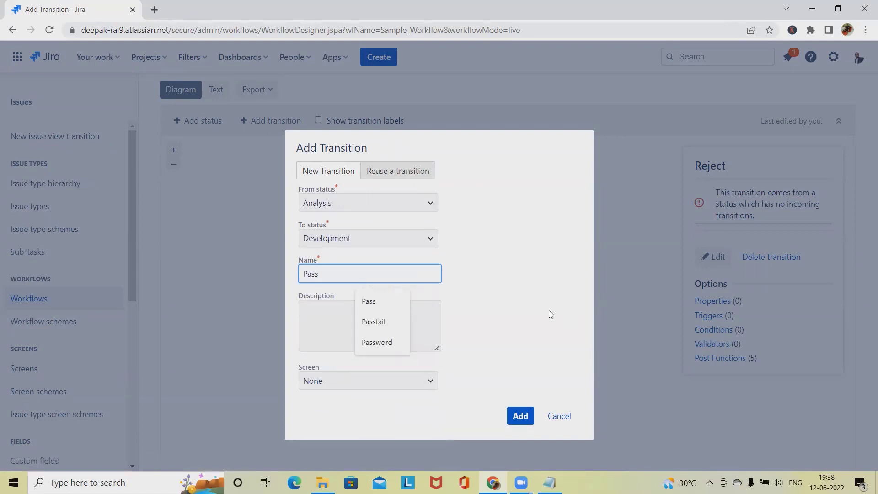
{"action": "key", "text": "Tab"}
{"action": "left_click", "coordinate": [520, 416]}
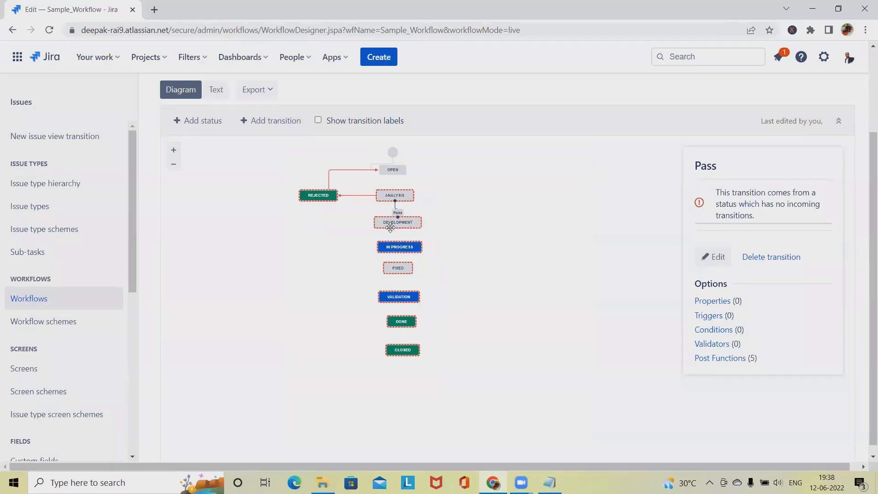
- Add a transition named "Dev Started working" from the Development status to the In Progress status
{"action": "left_click", "coordinate": [277, 123]}
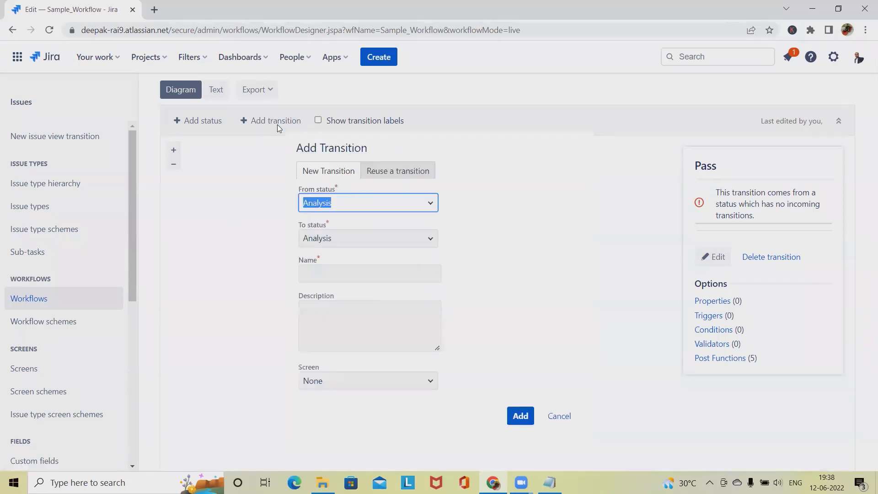
{"action": "left_click", "coordinate": [428, 205]}
{"action": "type", "text": "de"}
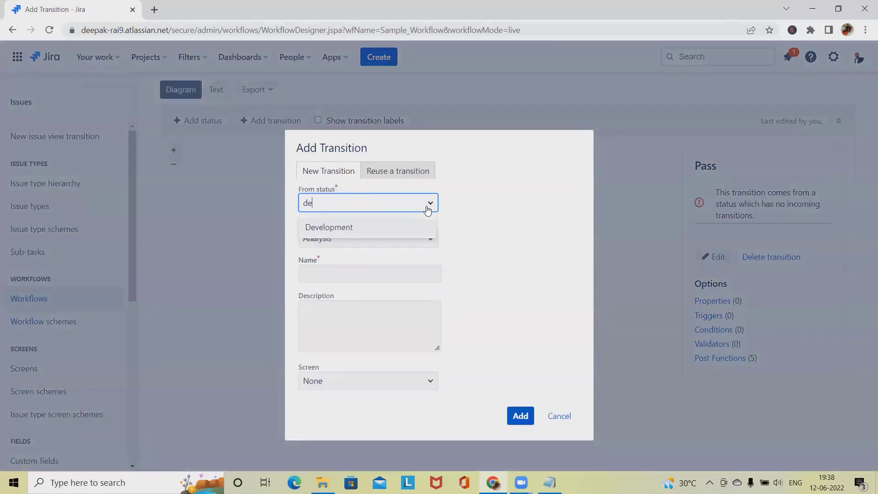
{"action": "left_click", "coordinate": [340, 227]}
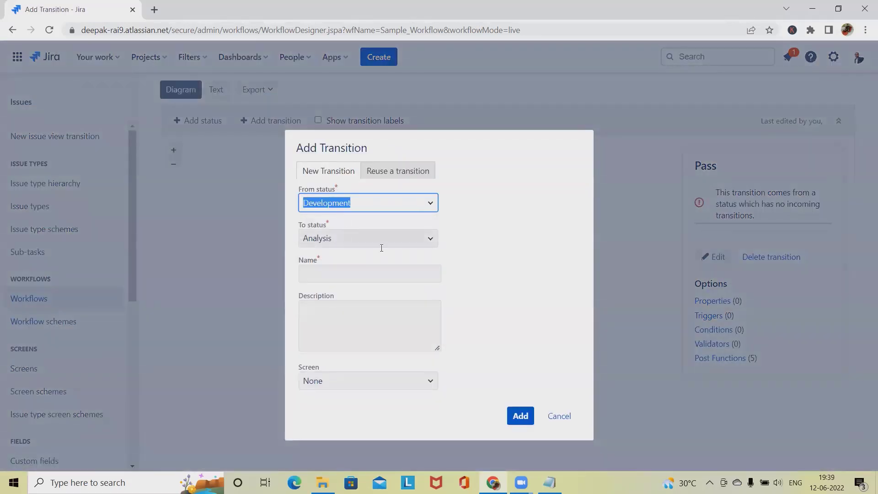
{"action": "left_click", "coordinate": [430, 240]}
{"action": "type", "text": "in"}
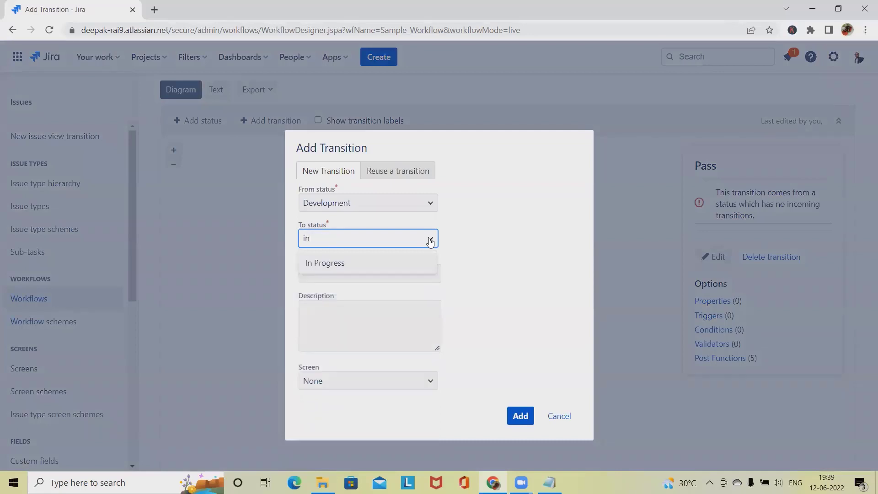
{"action": "left_click", "coordinate": [371, 263]}
{"action": "left_click", "coordinate": [361, 274]}
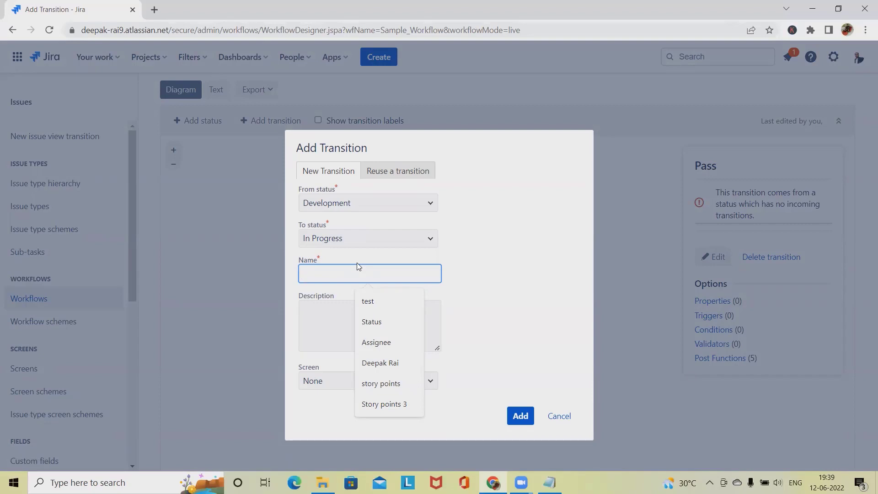
{"action": "type", "text": "Dev "}
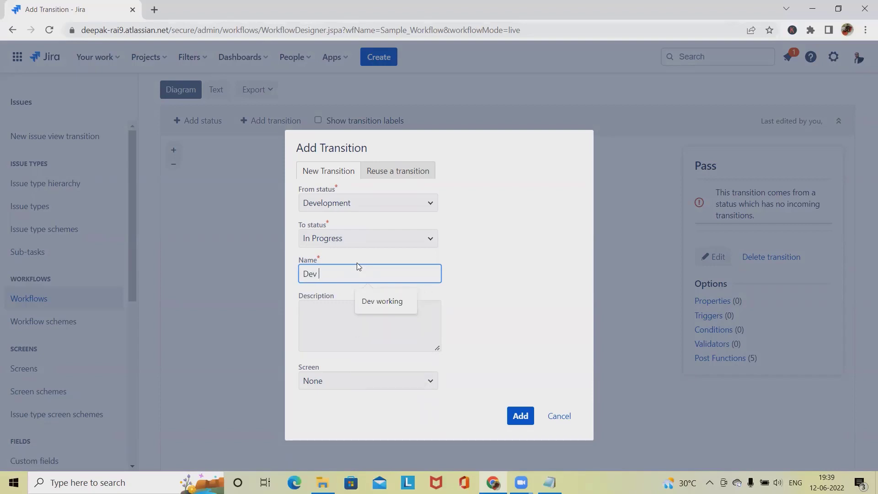
{"action": "type", "text": "Started working"}
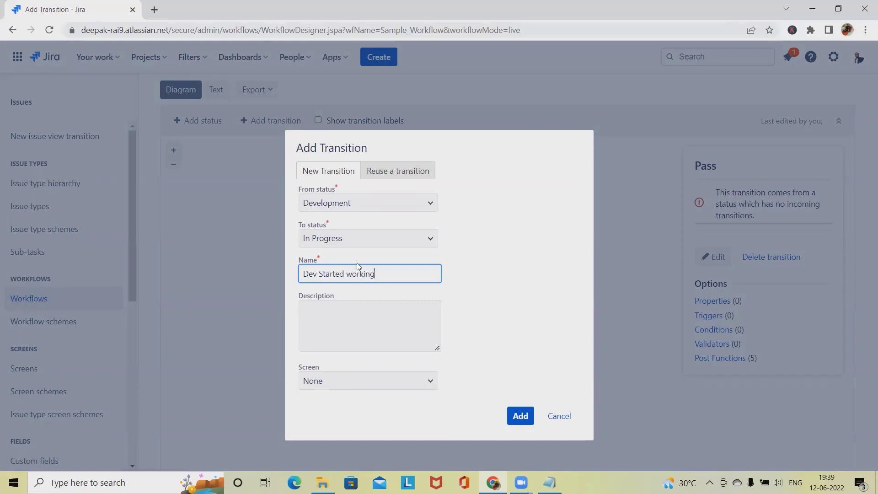
{"action": "left_click", "coordinate": [520, 415]}
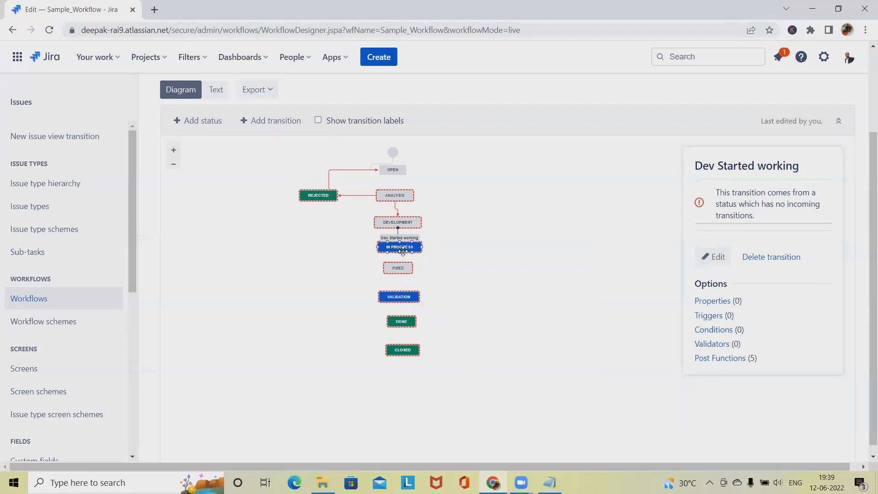
- Add a transition named Completed from the In Progress status to the Fixed status
{"action": "left_click", "coordinate": [282, 126]}
{"action": "left_click", "coordinate": [430, 202]}
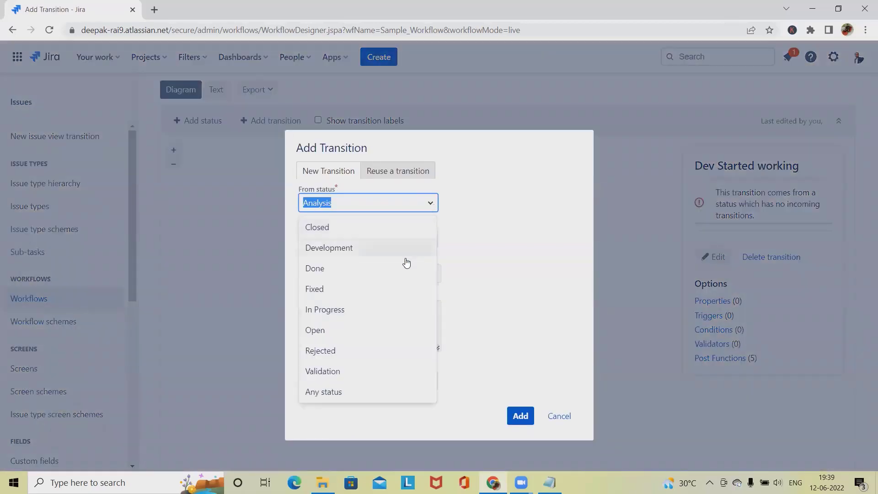
{"action": "left_click", "coordinate": [344, 313]}
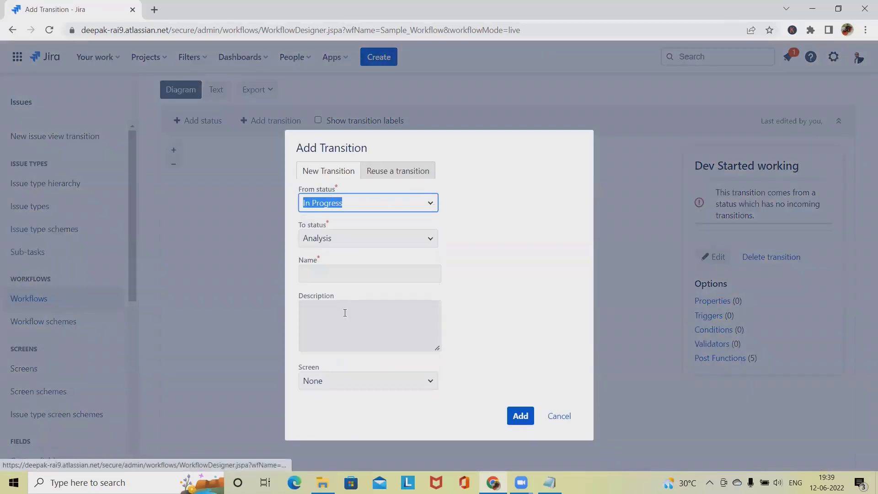
{"action": "left_click", "coordinate": [414, 239]}
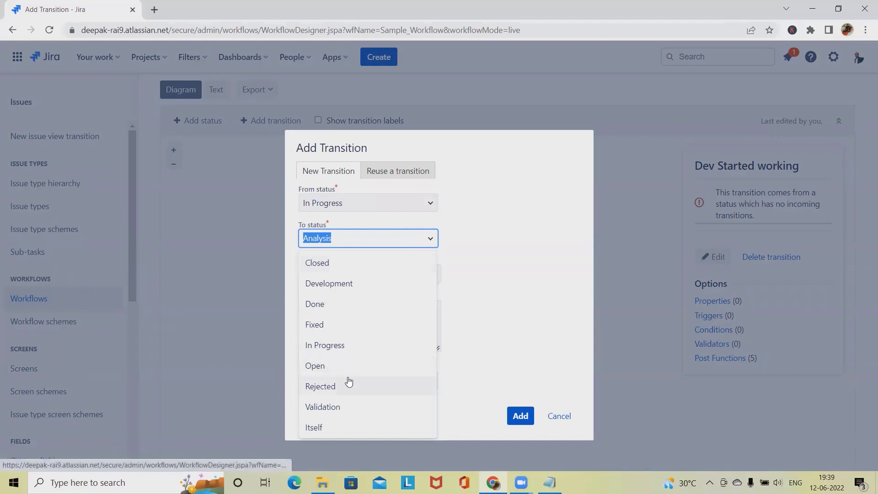
{"action": "left_click", "coordinate": [329, 324]}
{"action": "left_click", "coordinate": [360, 275]}
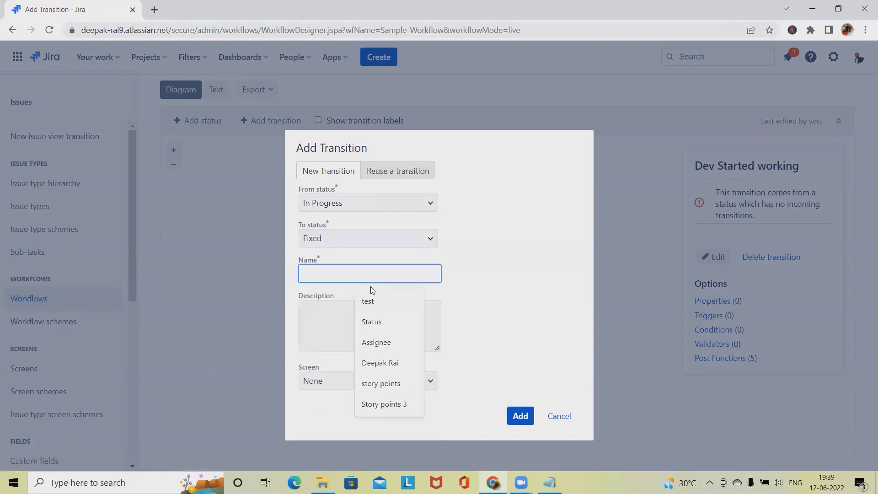
{"action": "type", "text": "Comple"}
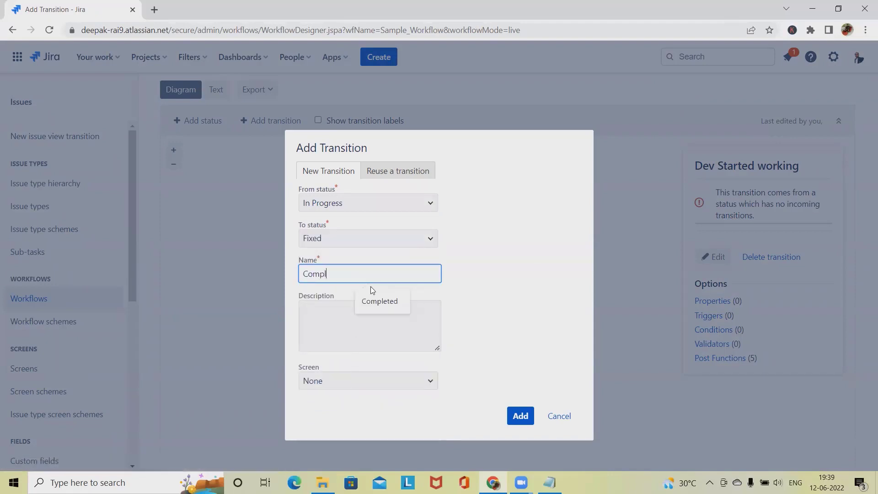
{"action": "left_click", "coordinate": [386, 301]}
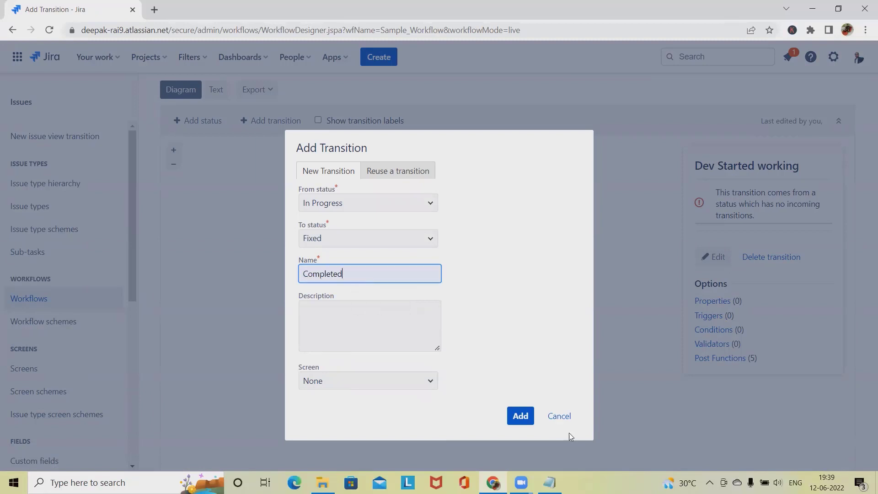
{"action": "left_click", "coordinate": [520, 416]}
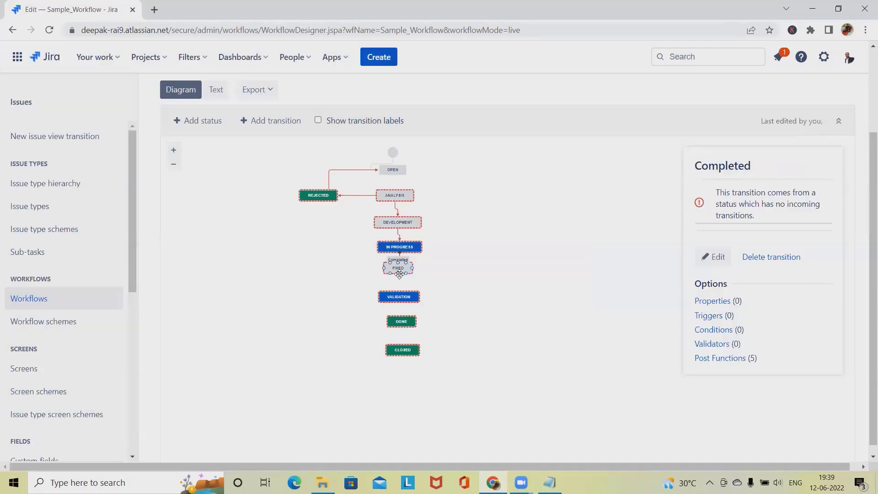
- Add a transition named QA from the Fixed status to the Validation status
{"action": "left_click", "coordinate": [274, 122]}
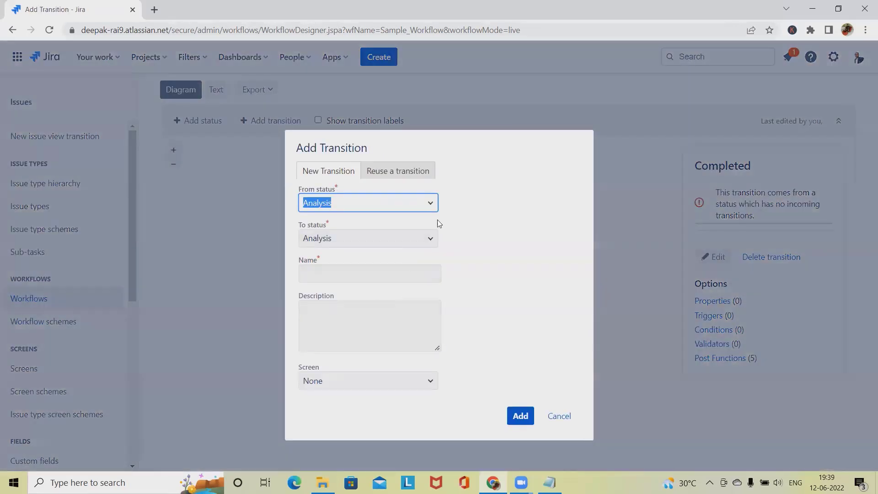
{"action": "left_click", "coordinate": [429, 202]}
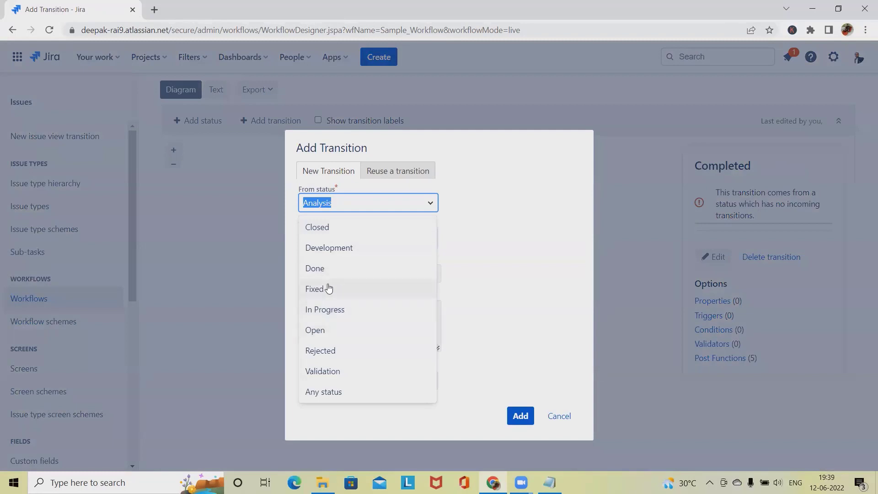
{"action": "left_click", "coordinate": [341, 288]}
{"action": "left_click", "coordinate": [428, 238]}
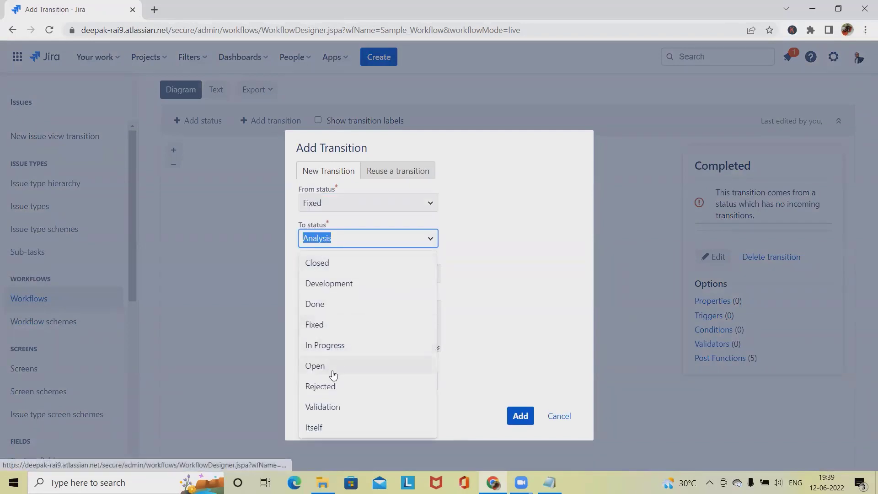
{"action": "left_click", "coordinate": [333, 408]}
{"action": "left_click", "coordinate": [358, 276]}
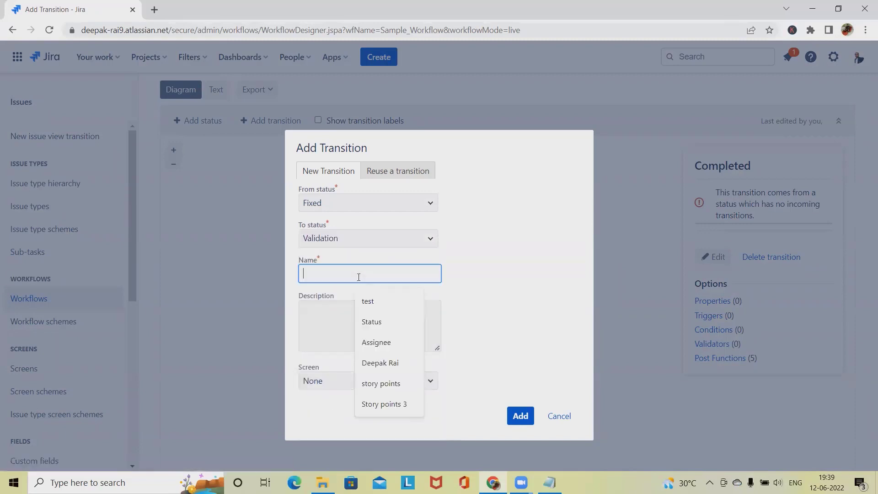
{"action": "type", "text": "QA"}
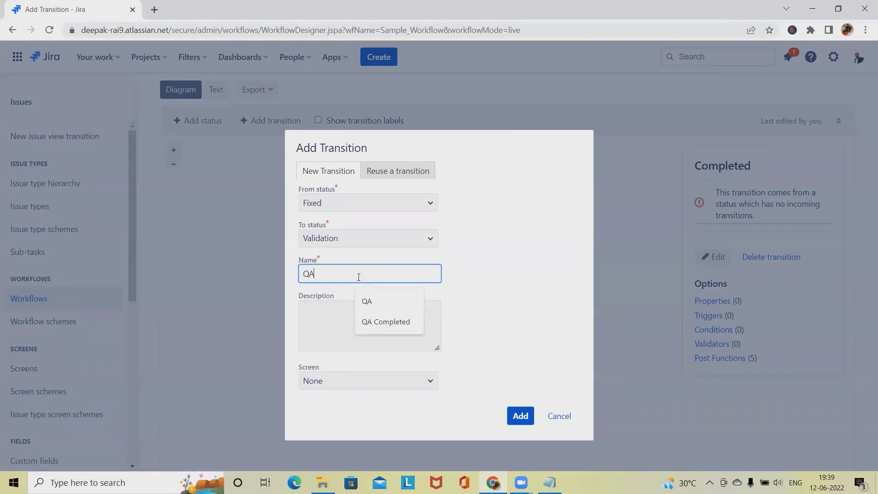
{"action": "key", "text": "Tab"}
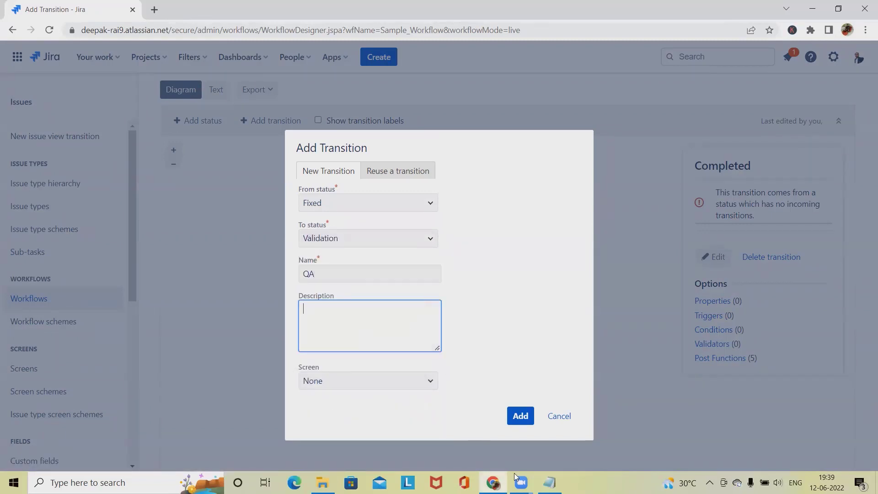
{"action": "left_click", "coordinate": [520, 416]}
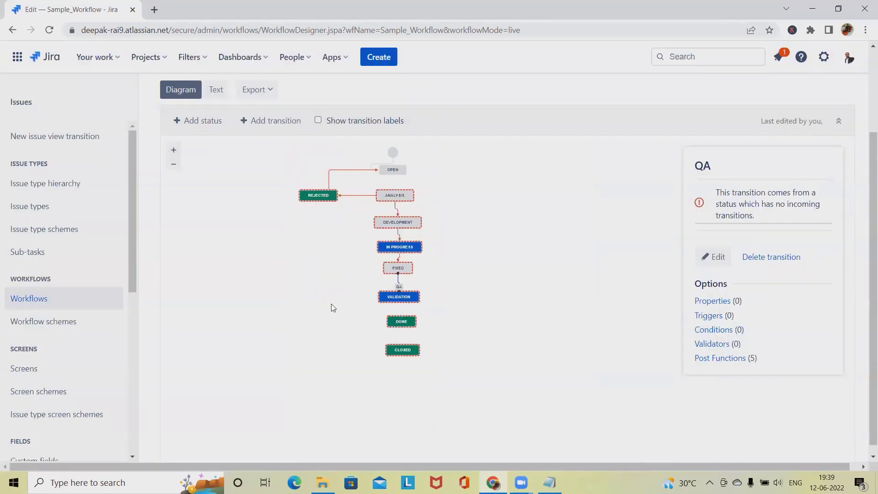
- Add a transition named "next step" from the Validation status to the Done status
{"action": "left_click", "coordinate": [277, 127]}
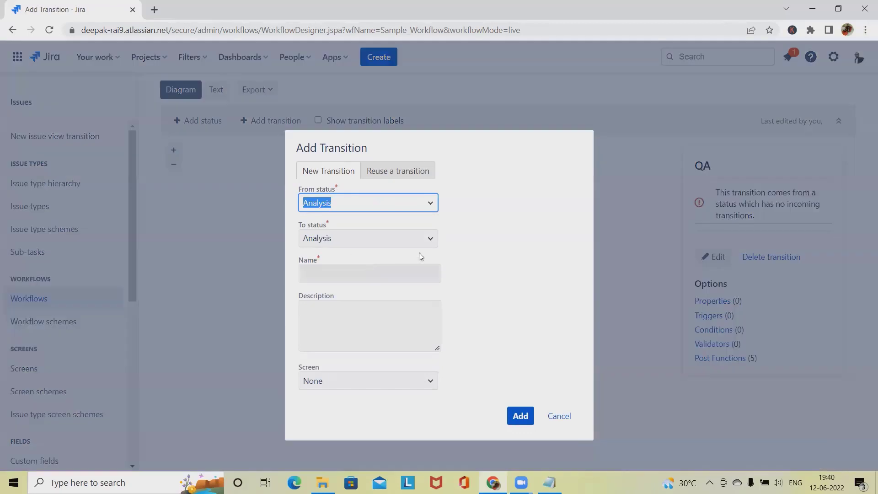
{"action": "left_click", "coordinate": [433, 204]}
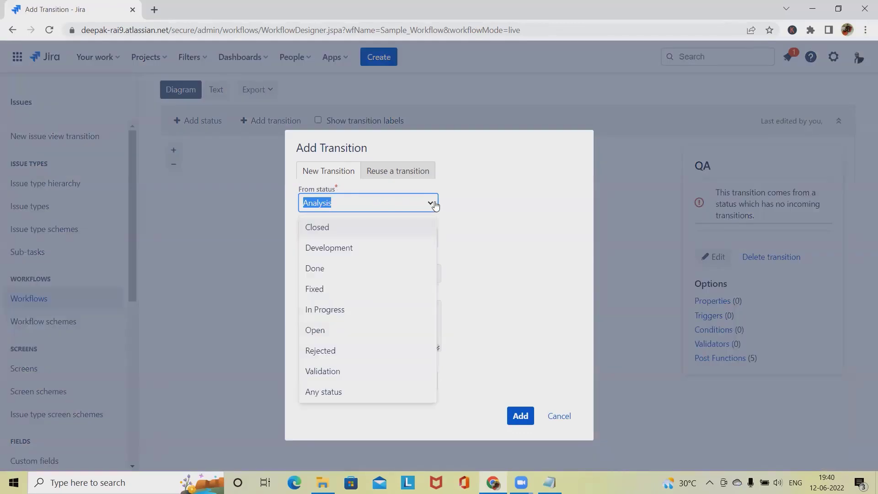
{"action": "type", "text": "va"}
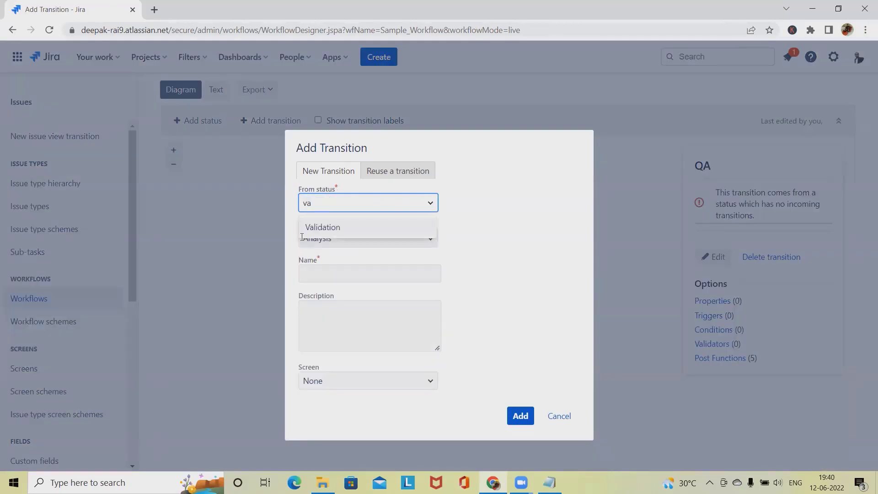
{"action": "left_click", "coordinate": [356, 227]}
{"action": "left_click", "coordinate": [372, 238]}
{"action": "type", "text": "don"}
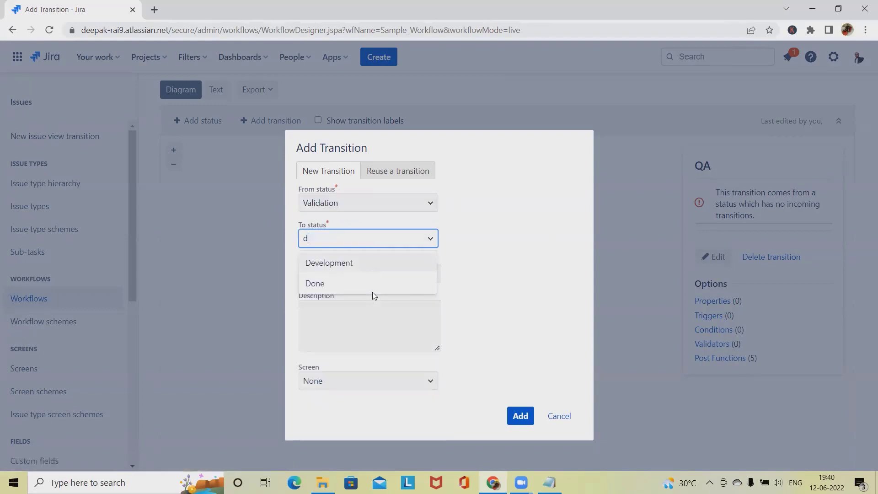
{"action": "left_click", "coordinate": [315, 269]}
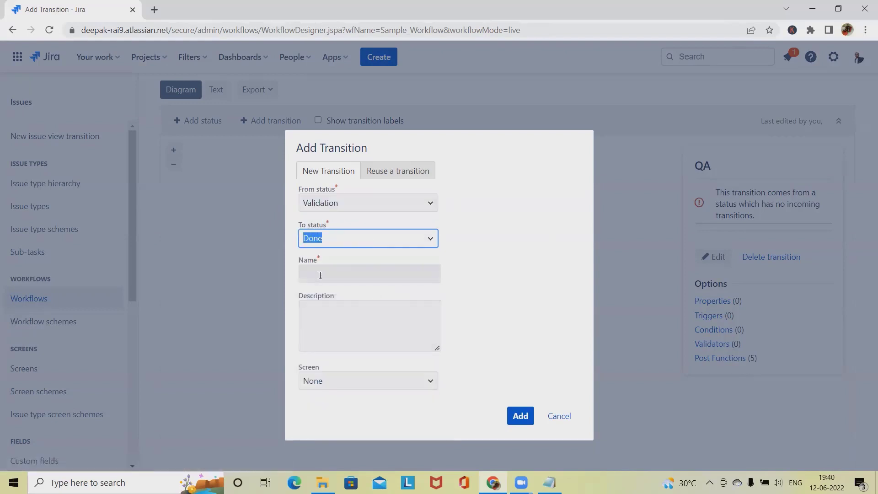
{"action": "left_click", "coordinate": [320, 275]}
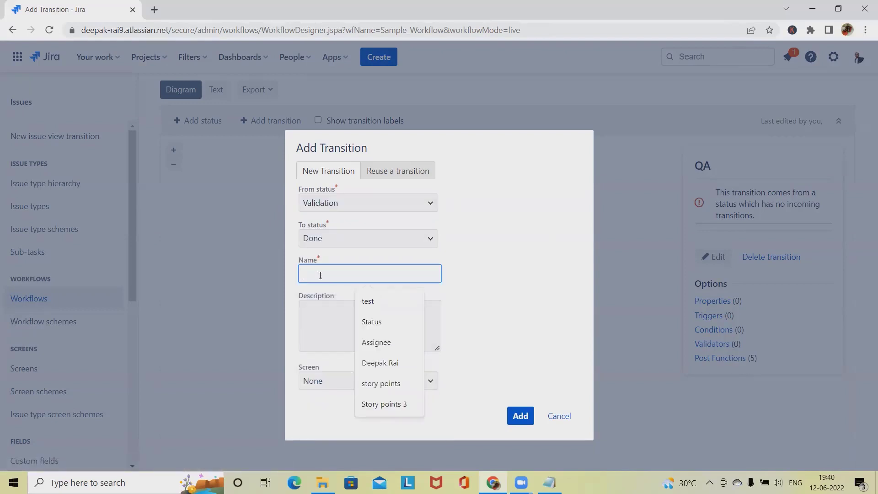
{"action": "type", "text": "next step"}
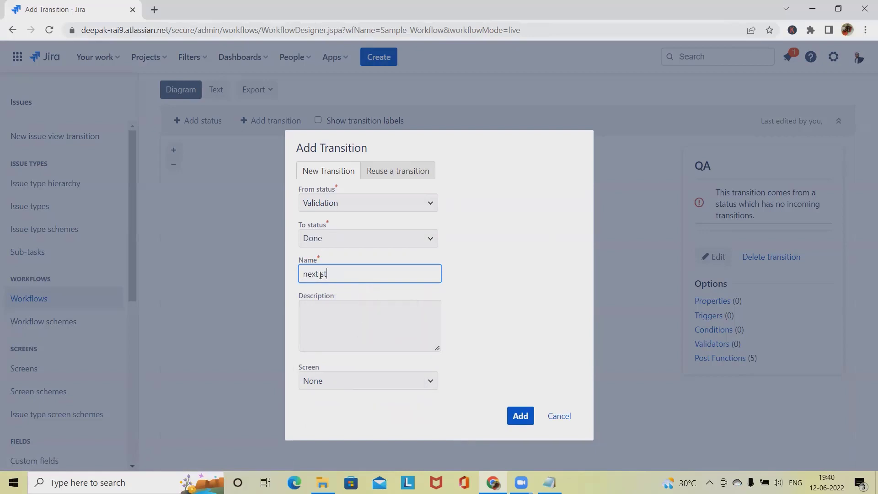
{"action": "left_click", "coordinate": [519, 417]}
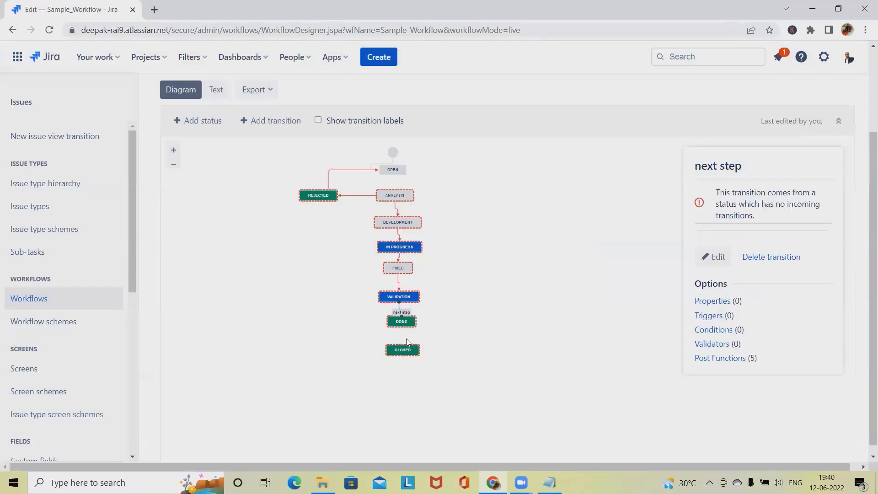
- Add a transition named Close from the Done status to the Closed status
{"action": "left_click", "coordinate": [272, 121]}
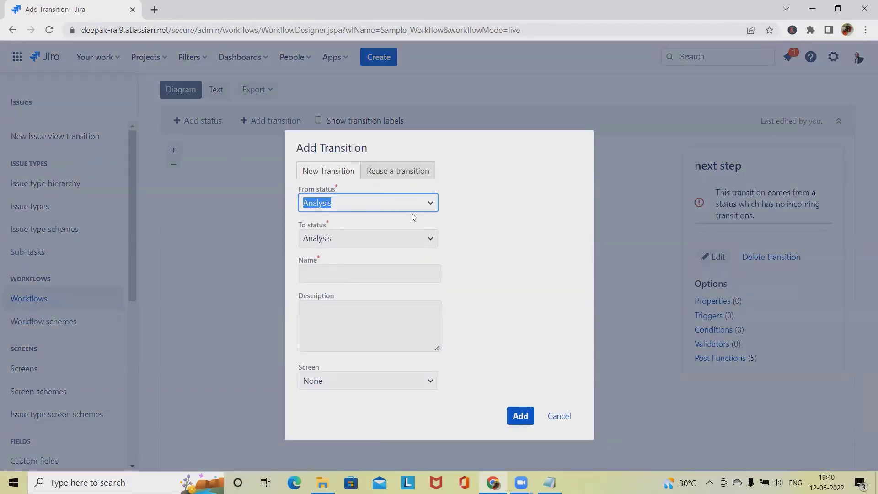
{"action": "left_click", "coordinate": [428, 207]}
{"action": "type", "text": "done"}
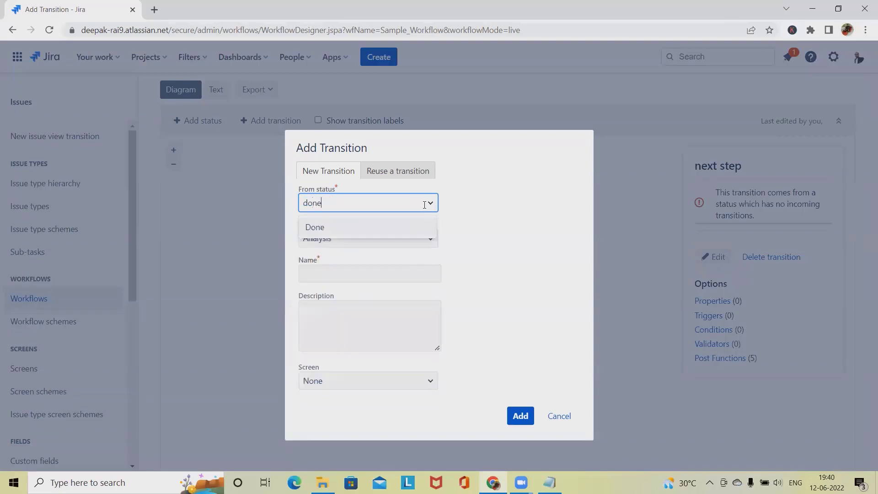
{"action": "left_click", "coordinate": [393, 229]}
{"action": "left_click", "coordinate": [395, 237]}
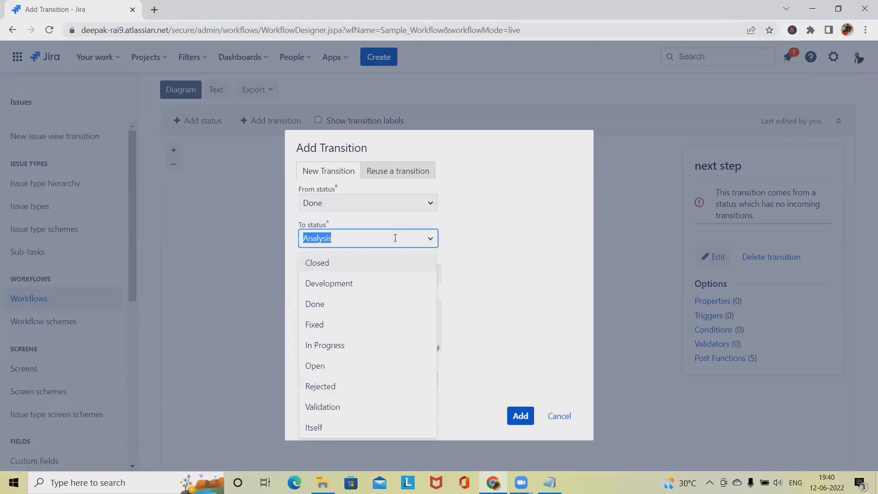
{"action": "type", "text": "clo"}
{"action": "key", "text": "Return"}
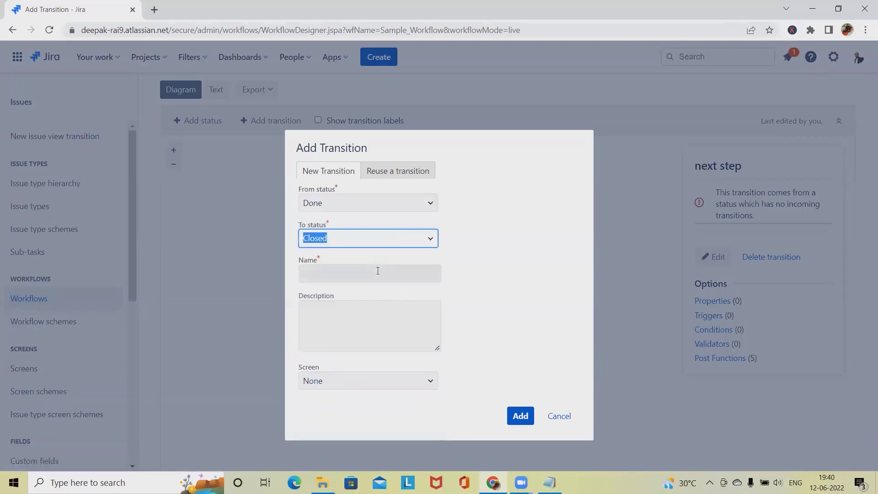
{"action": "left_click", "coordinate": [373, 274]}
{"action": "type", "text": "Close"}
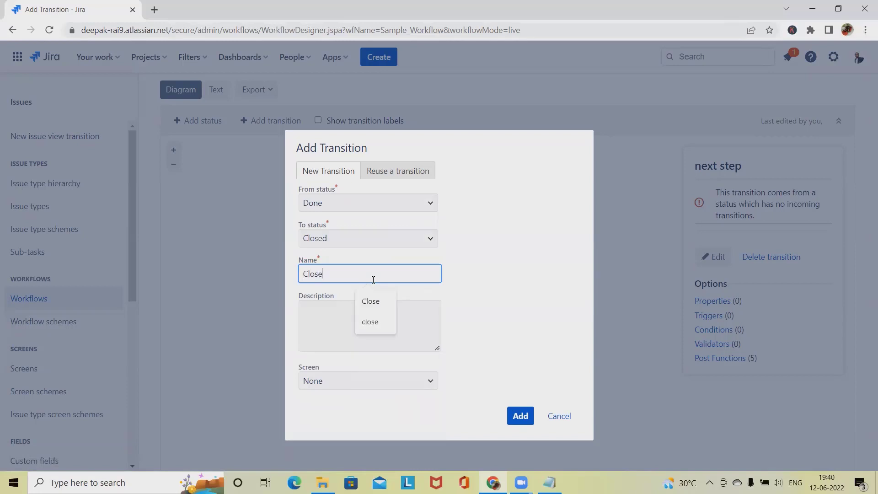
{"action": "left_click", "coordinate": [391, 302]}
{"action": "left_click", "coordinate": [521, 416]}
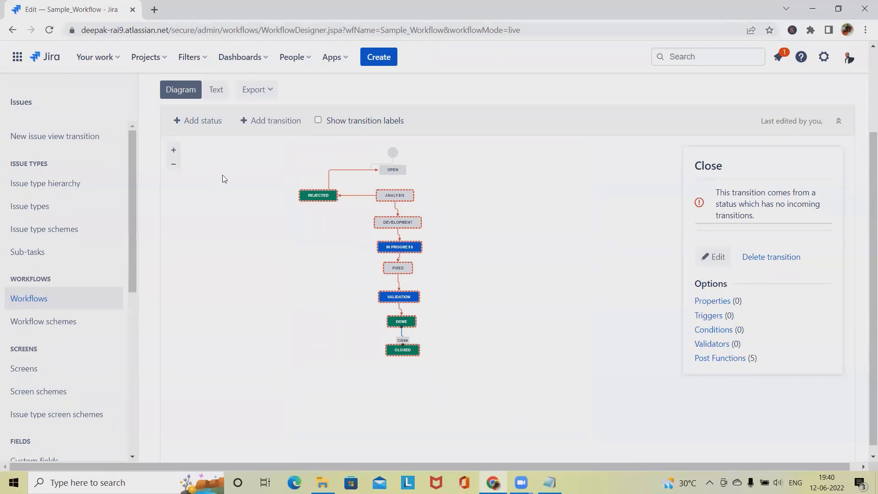
- View Sample_Workflow in text form and open the properties of its Analysis step
{"action": "left_click", "coordinate": [216, 90]}
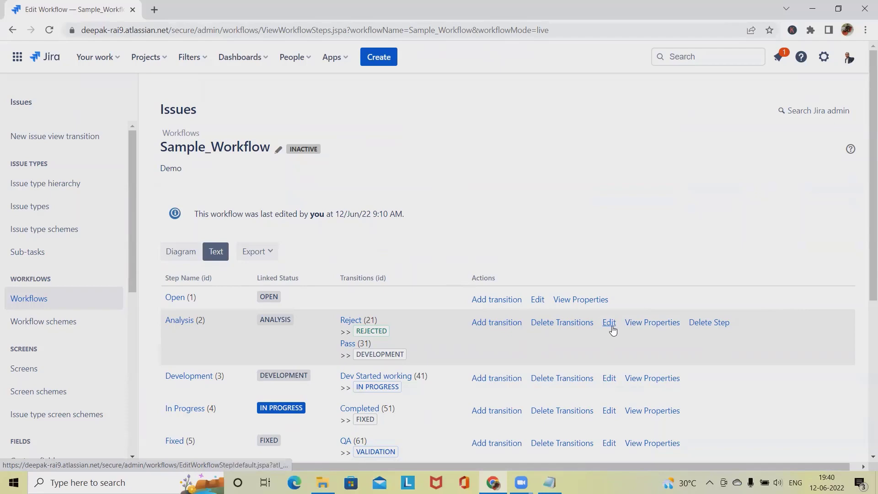
{"action": "left_click", "coordinate": [655, 329]}
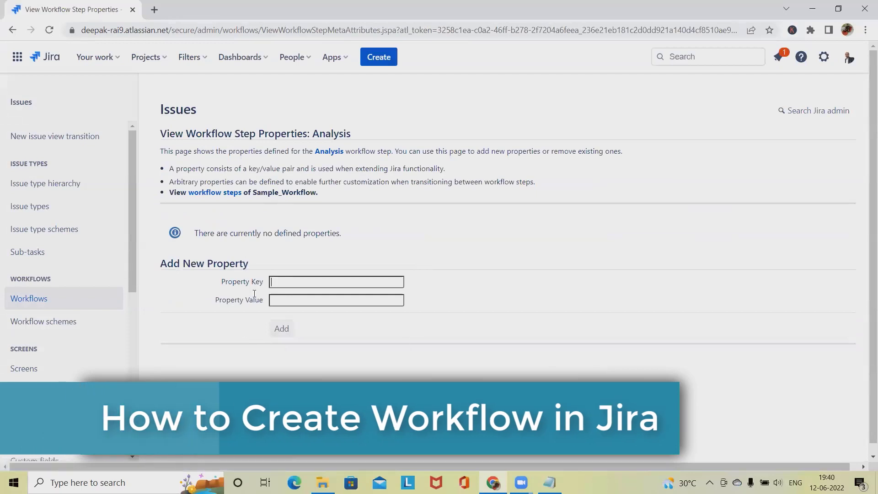
- Look for Sample_Workflow in the list of inactive workflows
{"action": "left_click", "coordinate": [34, 301]}
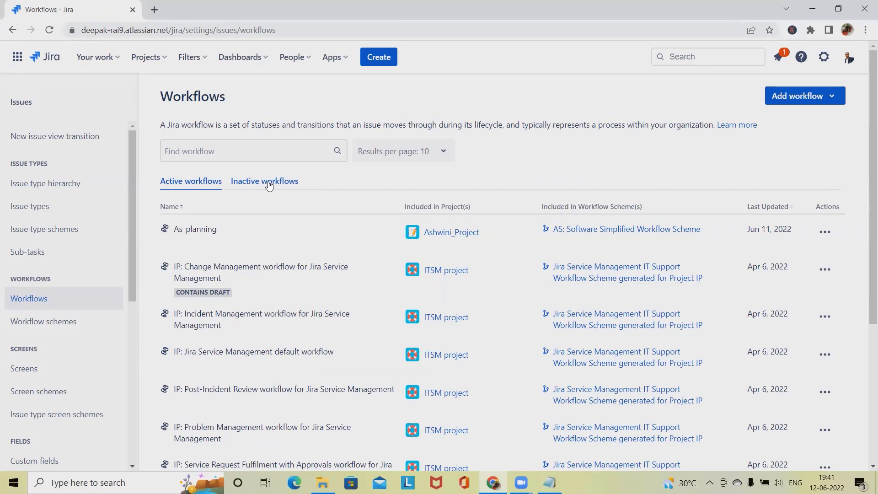
{"action": "left_click", "coordinate": [268, 183]}
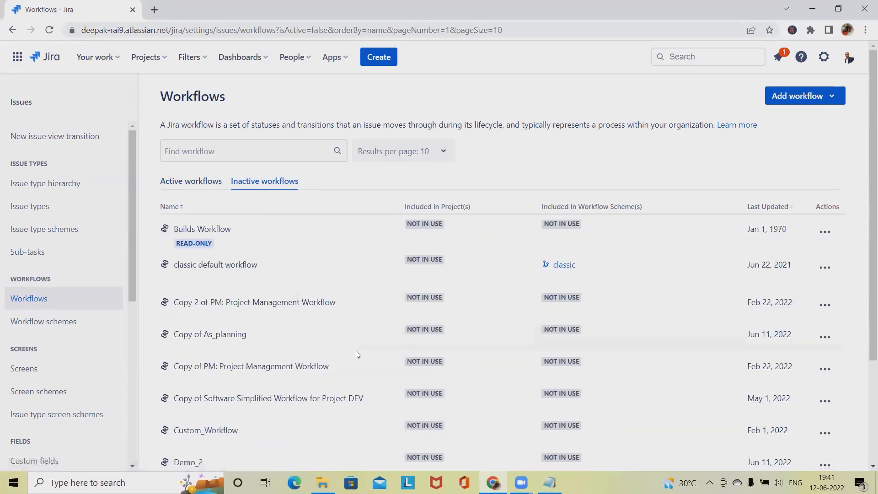
{"action": "scroll", "coordinate": [320, 310], "scroll_direction": "down", "scroll_amount": 3}
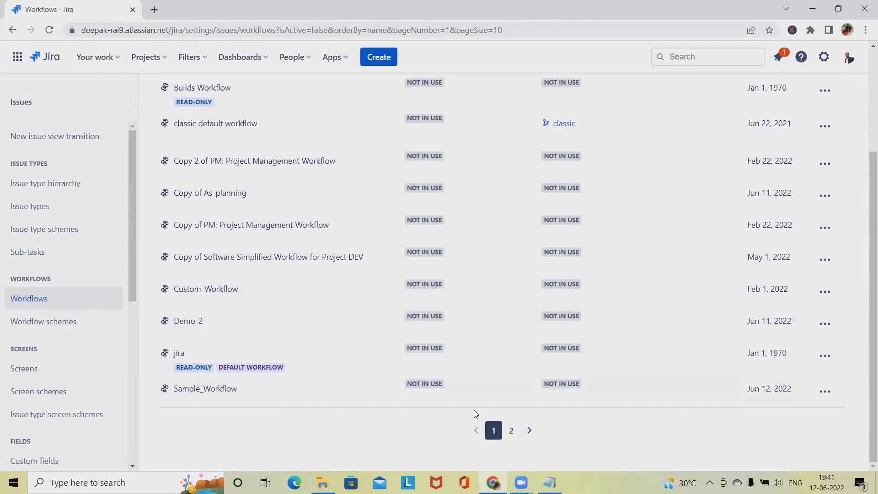
- Remove the As_planning workflow from the "AS: Software Simplified Workflow Scheme" workflow scheme
{"action": "left_click", "coordinate": [61, 323]}
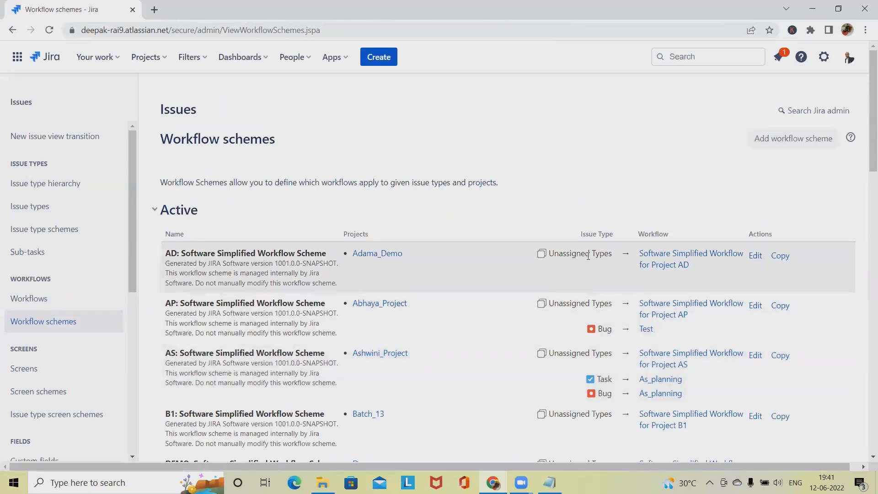
{"action": "scroll", "coordinate": [339, 334], "scroll_direction": "down", "scroll_amount": 5}
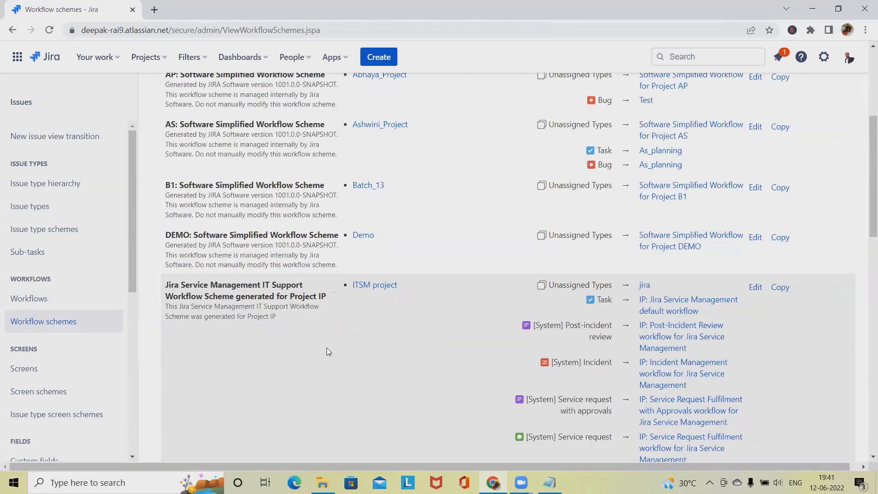
{"action": "scroll", "coordinate": [292, 285], "scroll_direction": "up", "scroll_amount": 3}
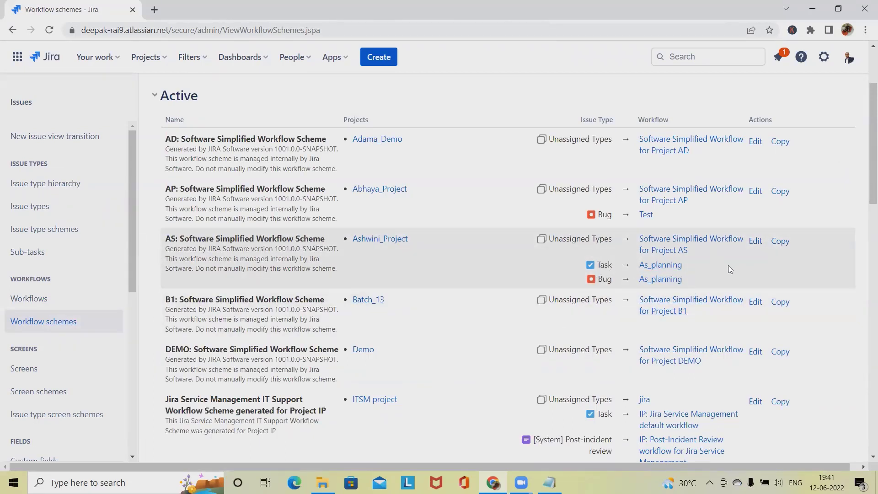
{"action": "left_click", "coordinate": [753, 242]}
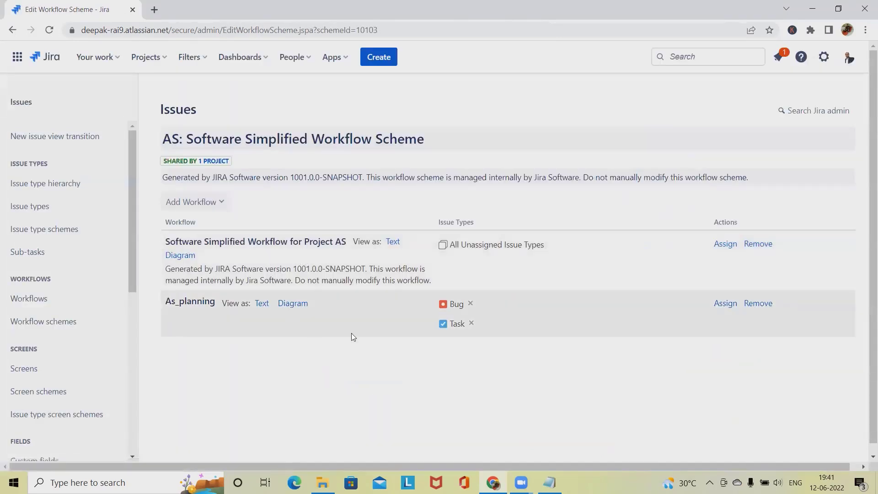
{"action": "left_click", "coordinate": [757, 303]}
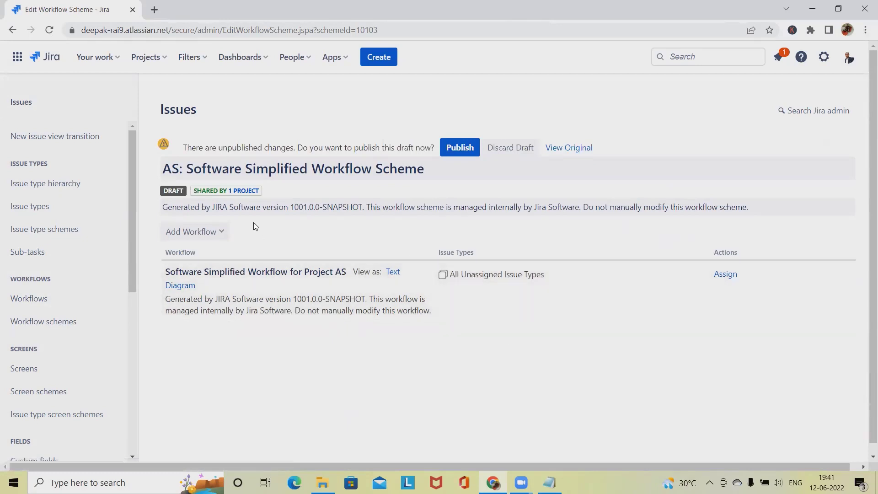
- Choose the existing Sample_Workflow to add to the AS workflow scheme and proceed to its issue type assignment
{"action": "left_click", "coordinate": [222, 235]}
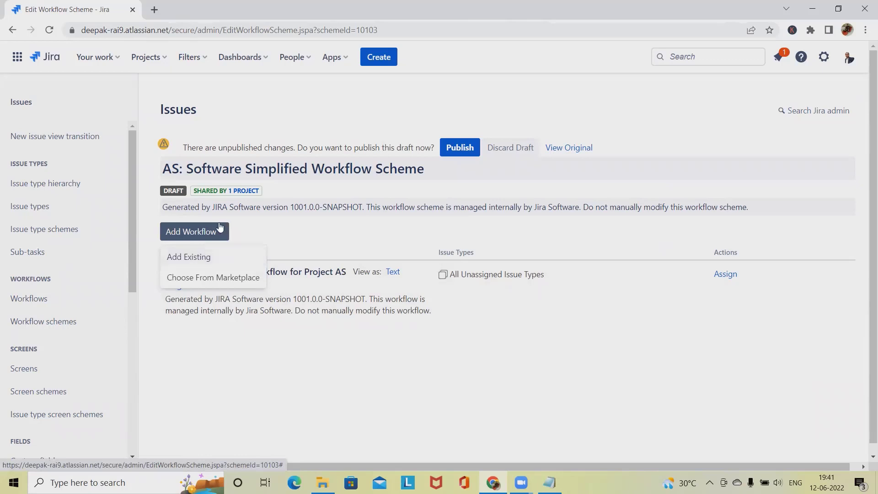
{"action": "left_click", "coordinate": [198, 261]}
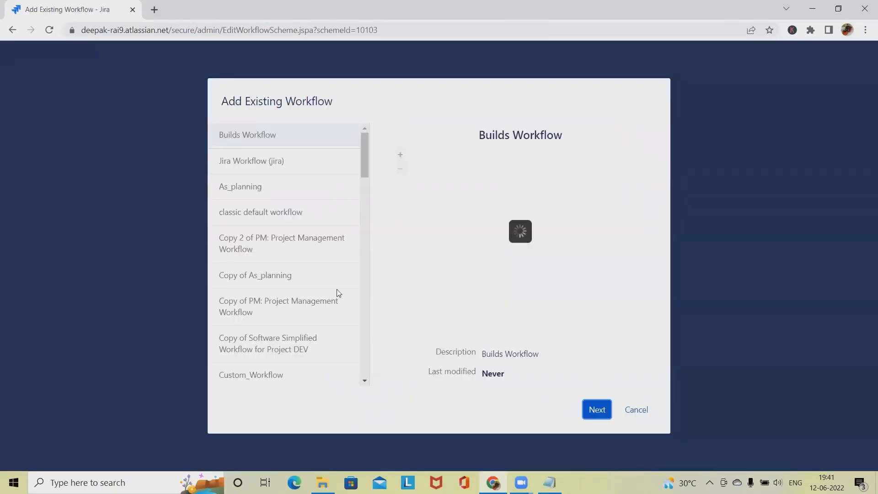
{"action": "scroll", "coordinate": [336, 289], "scroll_direction": "down", "scroll_amount": 20}
{"action": "scroll", "coordinate": [357, 353], "scroll_direction": "down", "scroll_amount": 4}
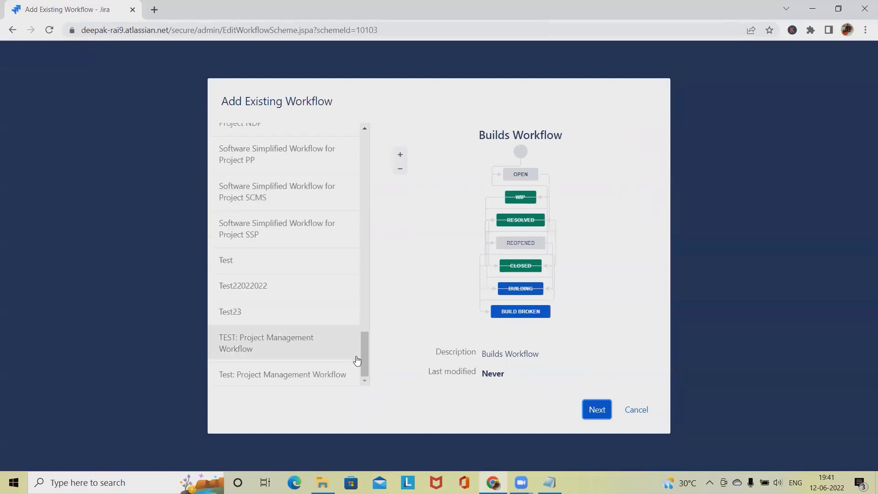
{"action": "scroll", "coordinate": [322, 339], "scroll_direction": "up", "scroll_amount": 20}
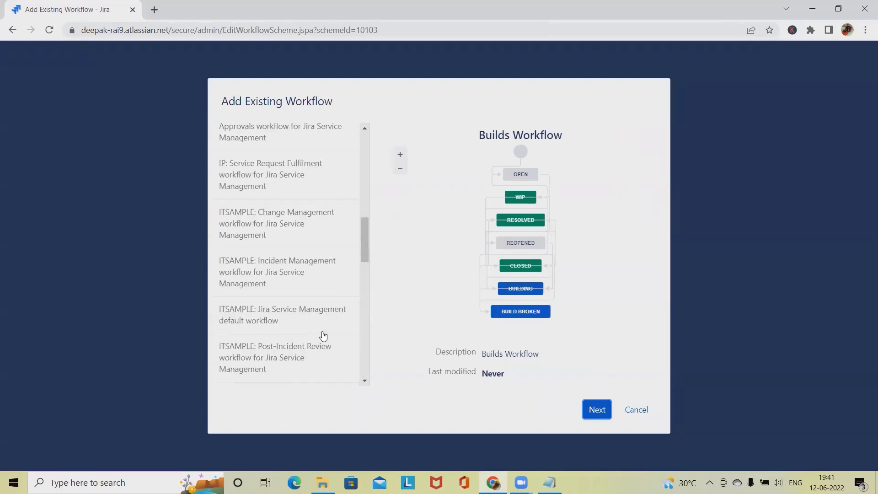
{"action": "scroll", "coordinate": [324, 335], "scroll_direction": "up", "scroll_amount": 3}
{"action": "scroll", "coordinate": [325, 334], "scroll_direction": "down", "scroll_amount": 4}
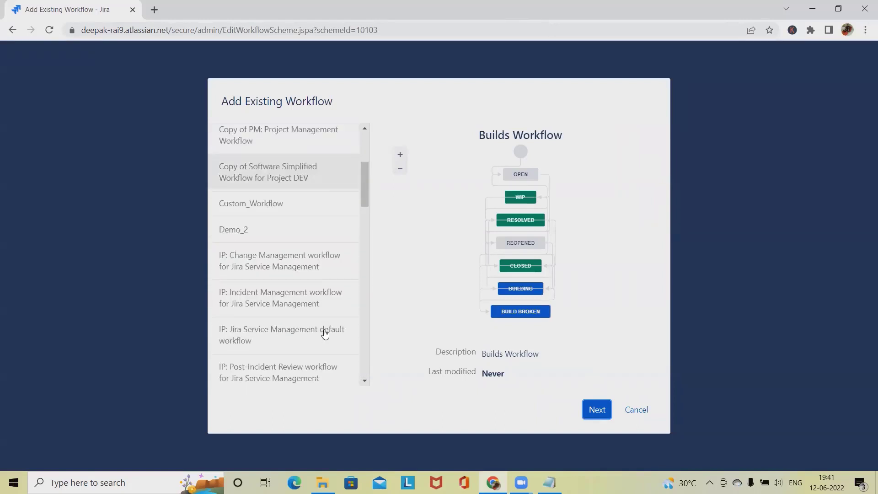
{"action": "scroll", "coordinate": [324, 308], "scroll_direction": "up", "scroll_amount": 4}
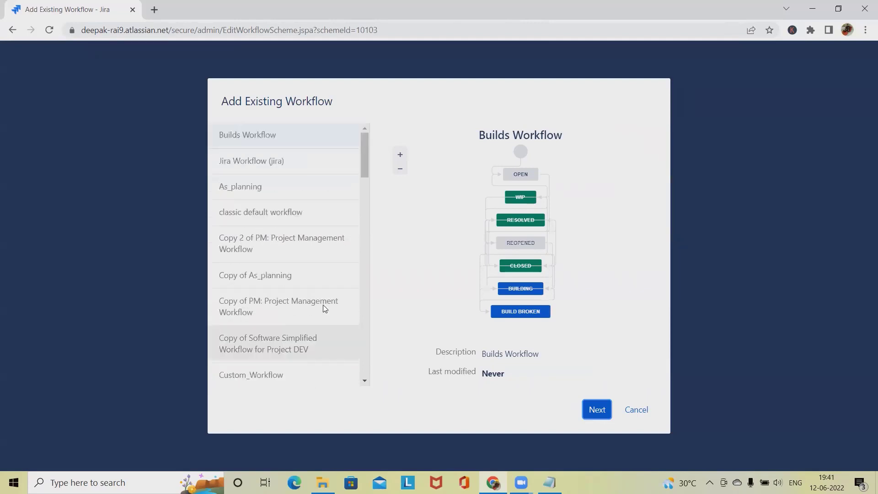
{"action": "scroll", "coordinate": [323, 307], "scroll_direction": "down", "scroll_amount": 13}
{"action": "scroll", "coordinate": [325, 310], "scroll_direction": "up", "scroll_amount": 3}
{"action": "scroll", "coordinate": [297, 309], "scroll_direction": "up", "scroll_amount": 1}
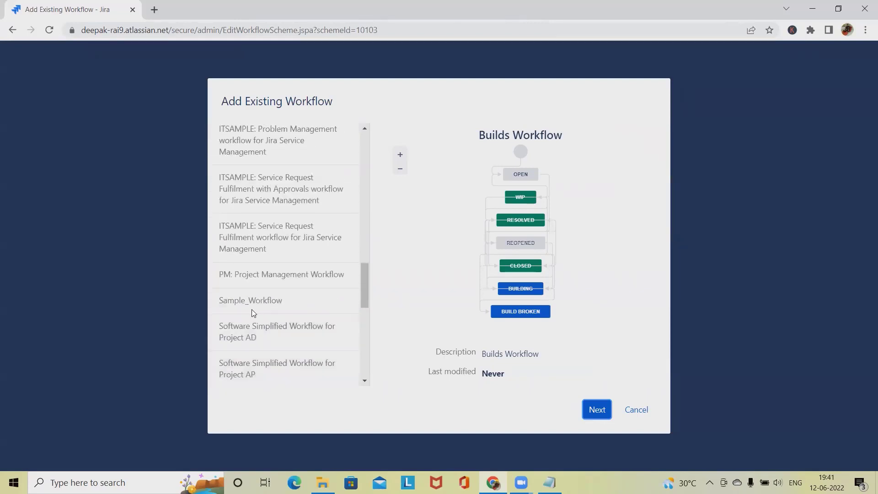
{"action": "left_click", "coordinate": [251, 309]}
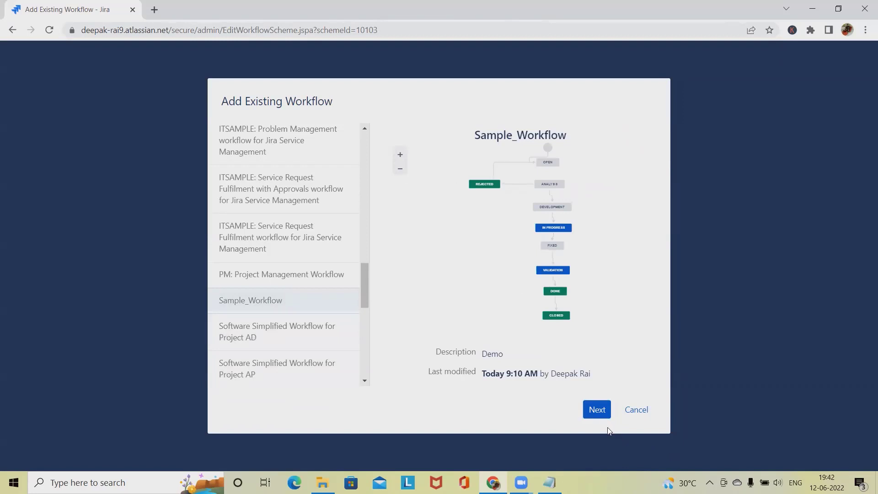
{"action": "left_click", "coordinate": [597, 408]}
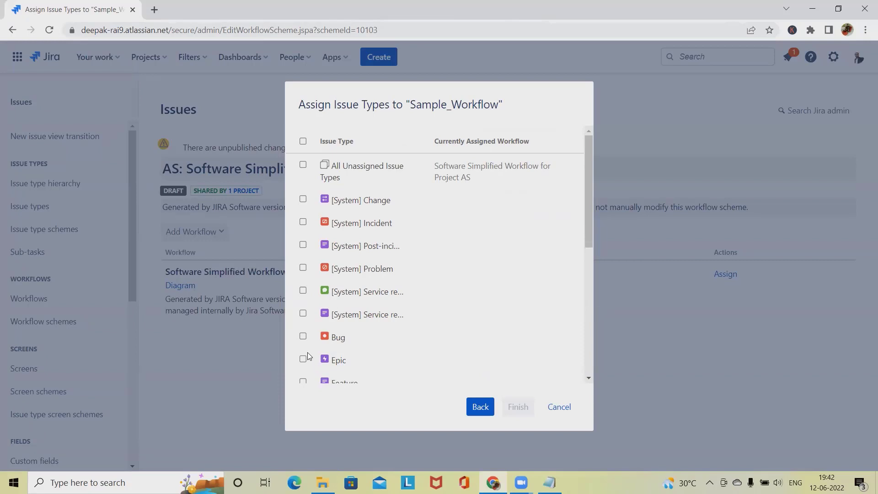
- Assign the Bug and Task issue types to Sample_Workflow and finish adding it to the scheme
{"action": "left_click", "coordinate": [303, 337]}
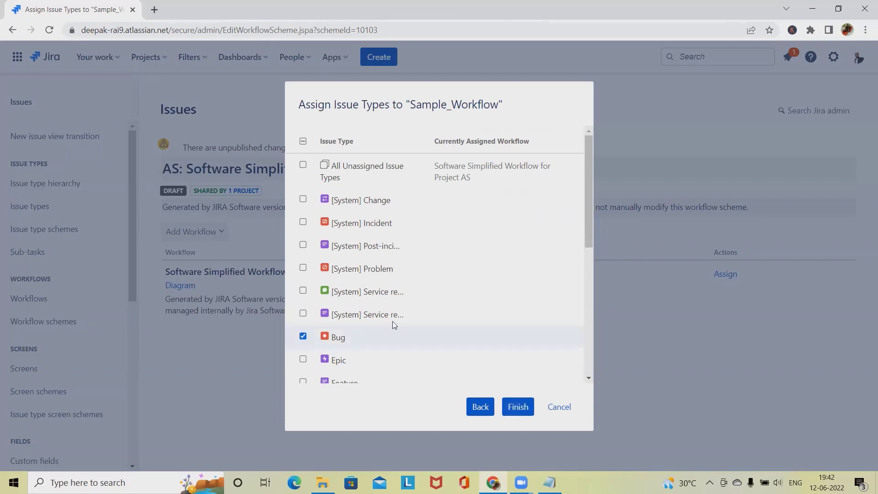
{"action": "scroll", "coordinate": [392, 322], "scroll_direction": "down", "scroll_amount": 3}
{"action": "left_click", "coordinate": [303, 303]}
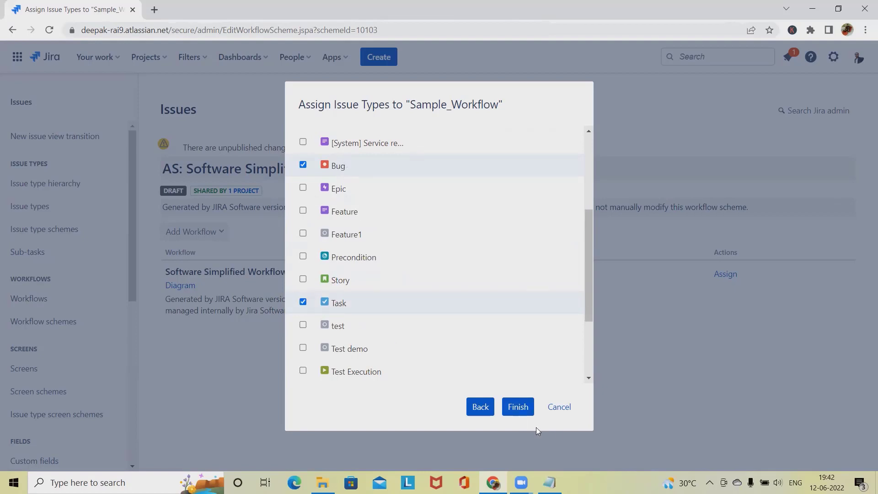
{"action": "left_click", "coordinate": [518, 408]}
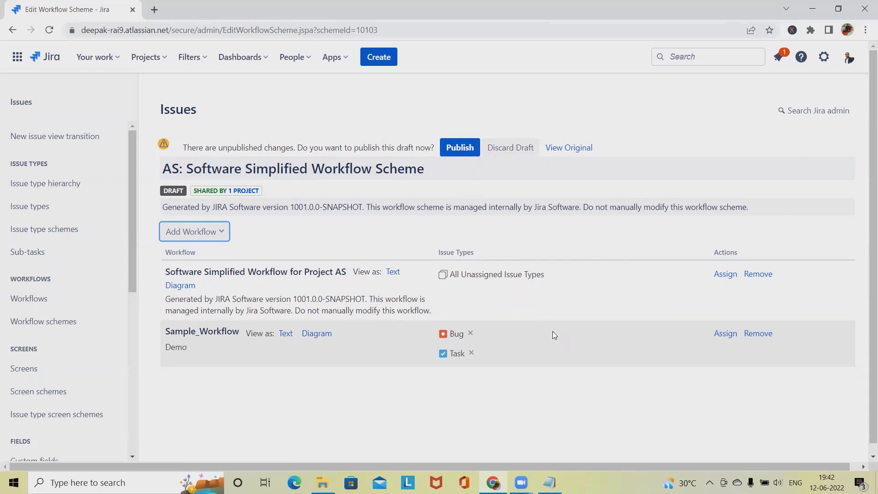
- Publish the draft AS workflow scheme, mapping the Review status to Open for Task and Bug, and acknowledge the migration
{"action": "left_click", "coordinate": [461, 150]}
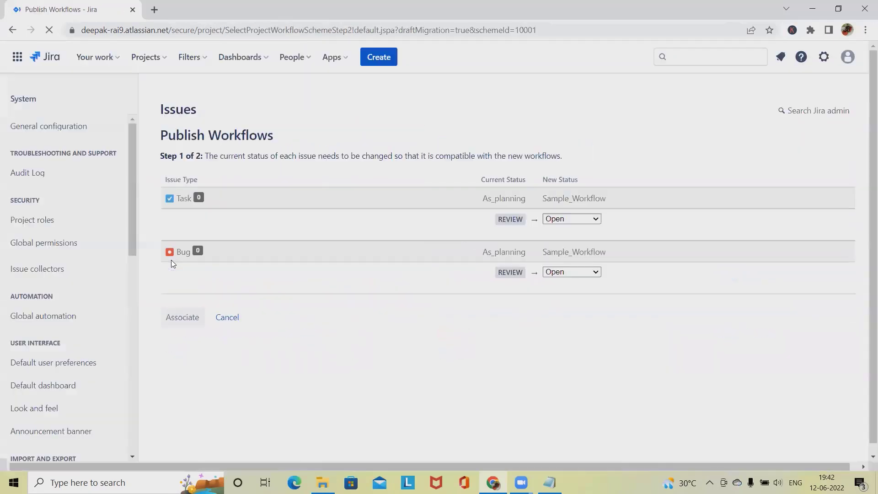
{"action": "left_click", "coordinate": [195, 316]}
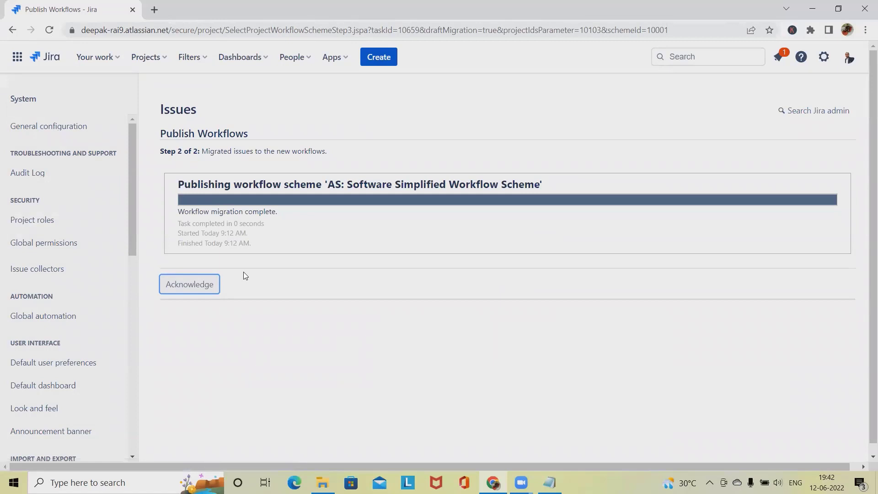
{"action": "left_click", "coordinate": [202, 286]}
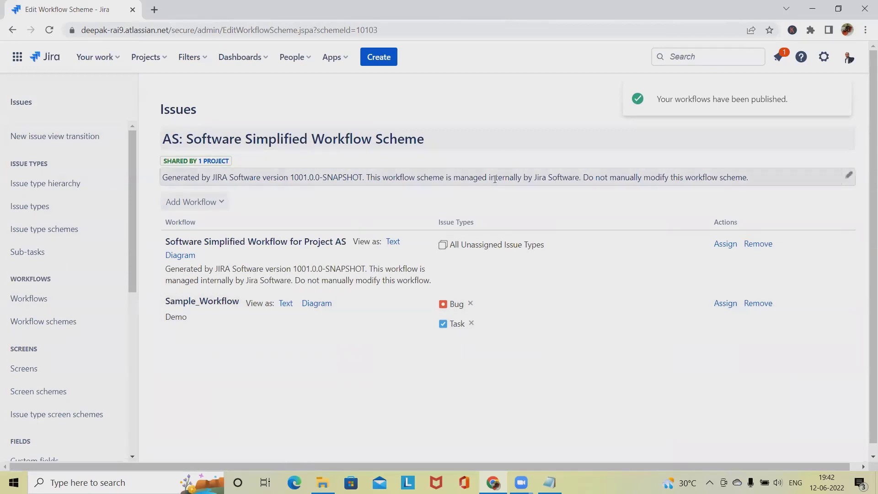
- Create a Bug issue in the AS project with the summary "Test Demo Workflow", leaving the other fields at their defaults
{"action": "left_click", "coordinate": [384, 62]}
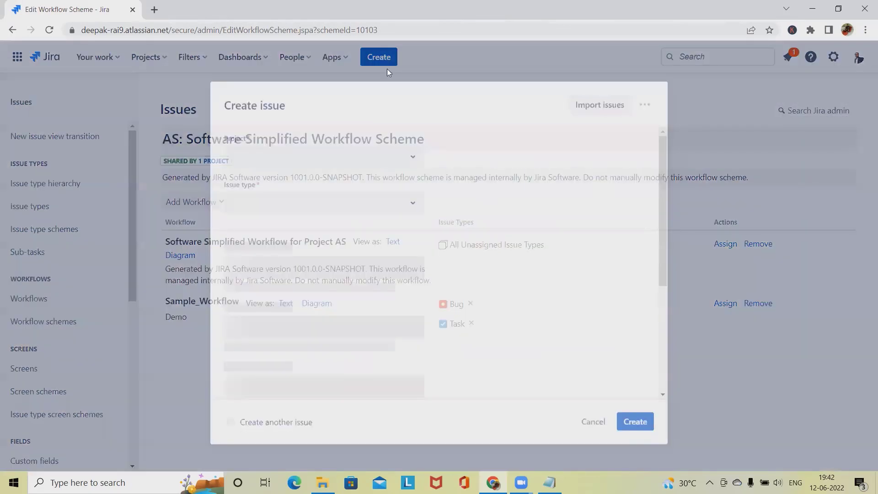
{"action": "left_click", "coordinate": [340, 260]}
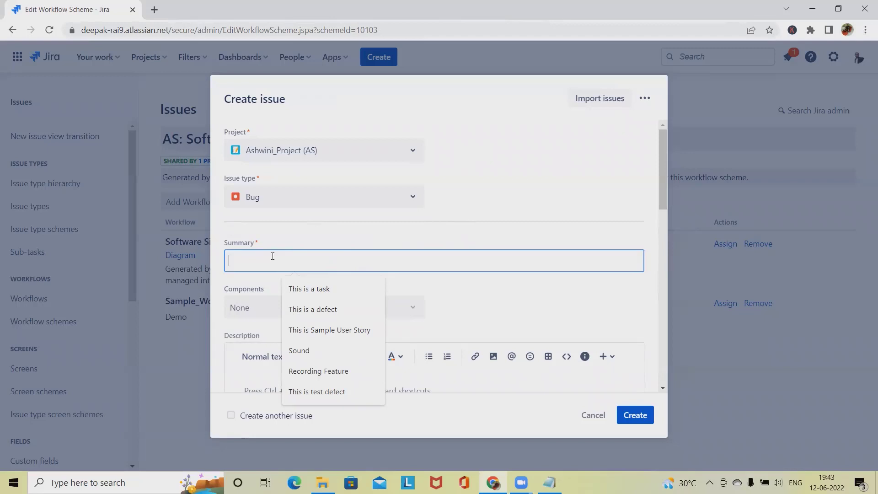
{"action": "type", "text": "Test "}
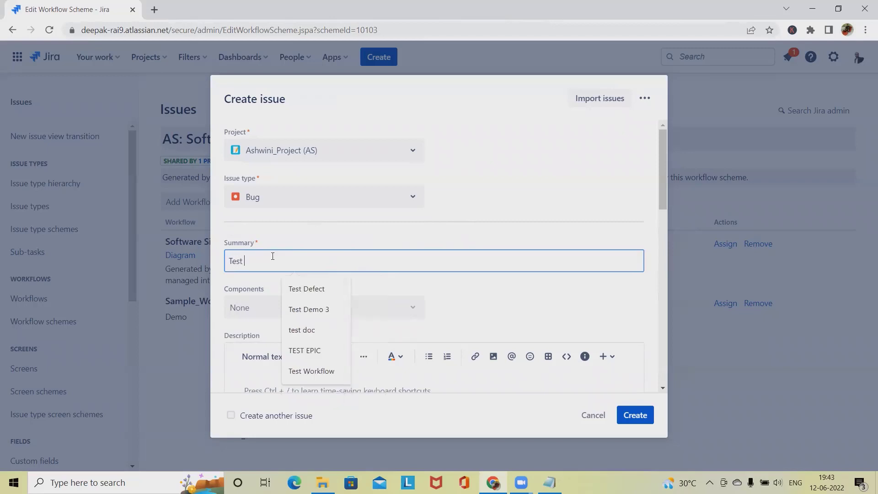
{"action": "type", "text": "Demo W"}
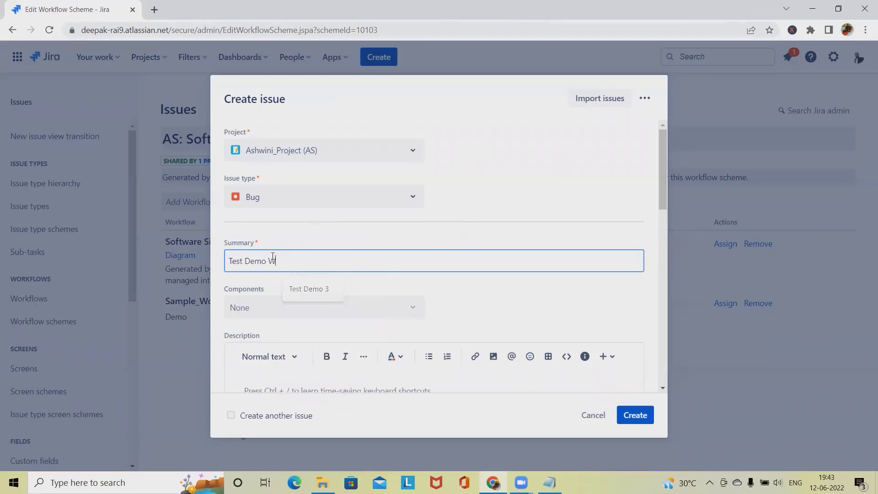
{"action": "type", "text": "orkflow"}
{"action": "scroll", "coordinate": [338, 286], "scroll_direction": "down", "scroll_amount": 5}
{"action": "scroll", "coordinate": [338, 286], "scroll_direction": "up", "scroll_amount": 3}
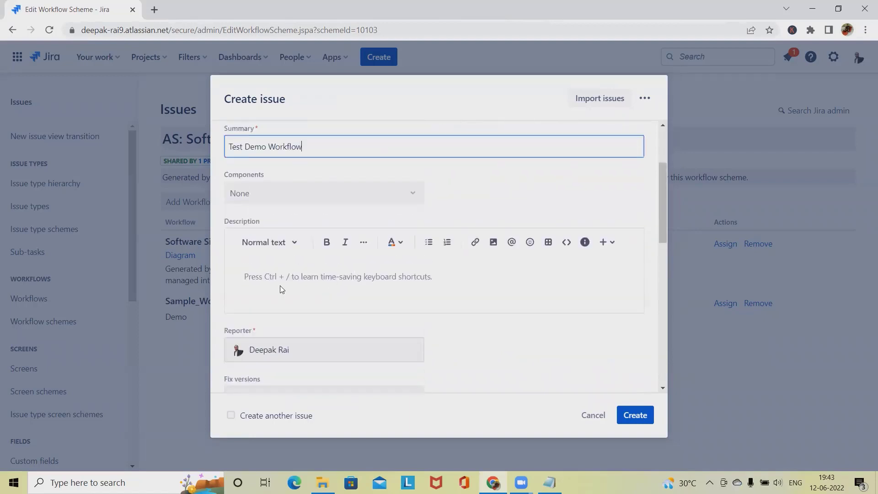
{"action": "left_click", "coordinate": [288, 319]}
{"action": "scroll", "coordinate": [302, 315], "scroll_direction": "down", "scroll_amount": 10}
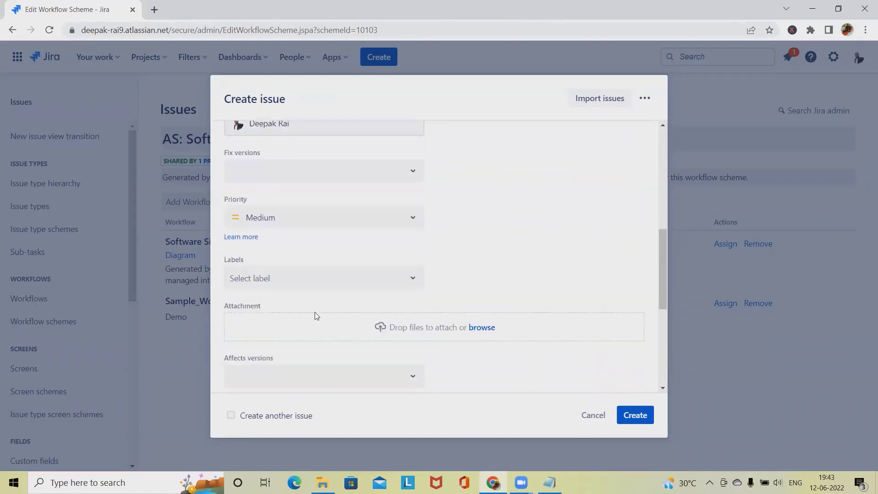
{"action": "left_click", "coordinate": [632, 416]}
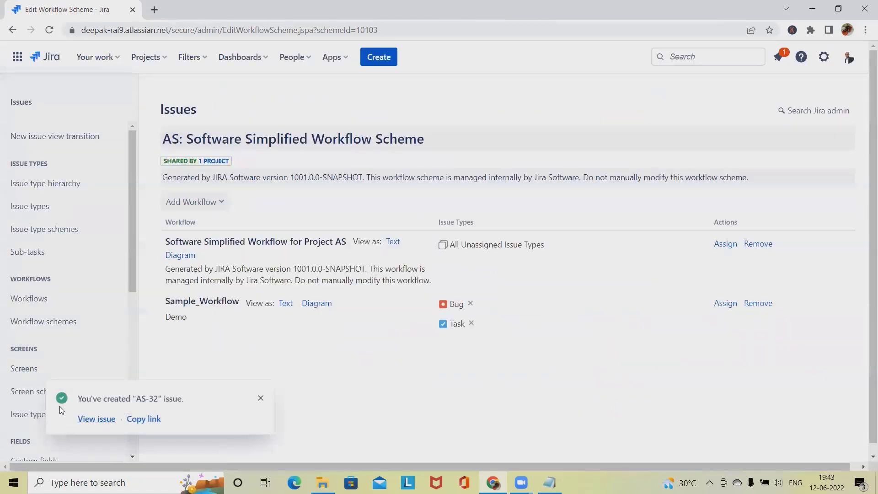
- Open the newly created bug and view the workflow diagram behind its status, closing the diagram when done
{"action": "left_click", "coordinate": [108, 424]}
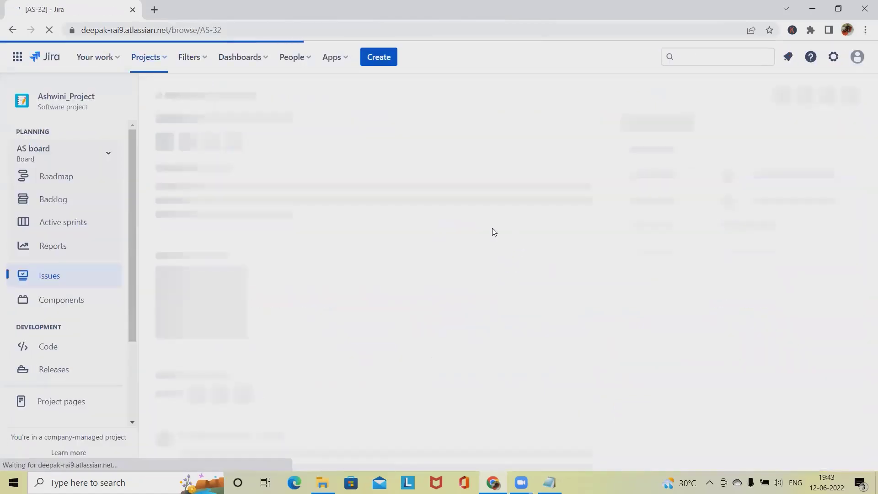
{"action": "left_click", "coordinate": [652, 124]}
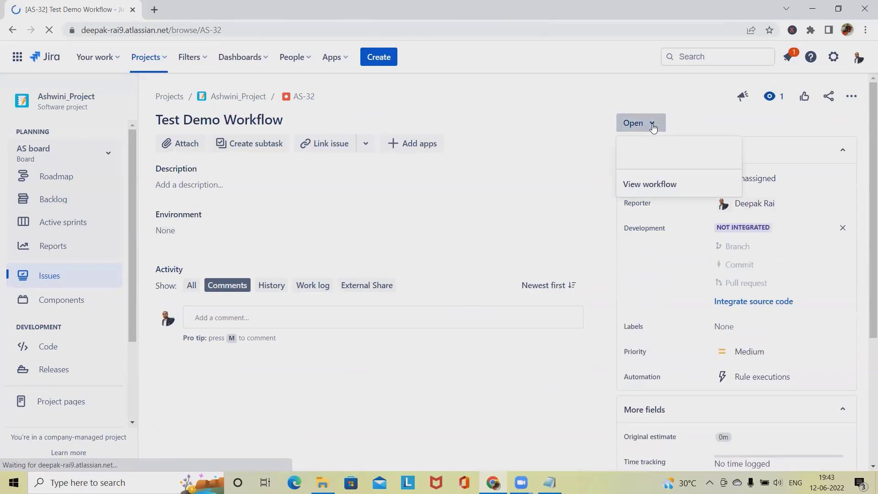
{"action": "left_click", "coordinate": [646, 183]}
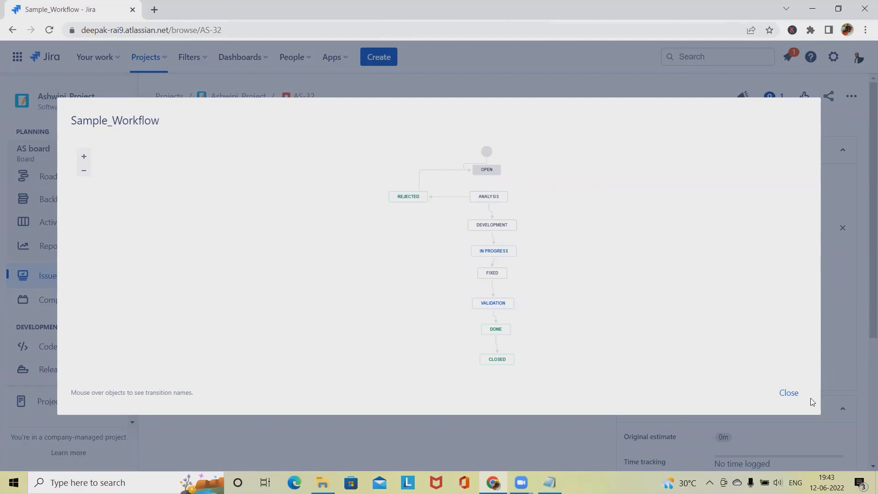
{"action": "left_click", "coordinate": [789, 394]}
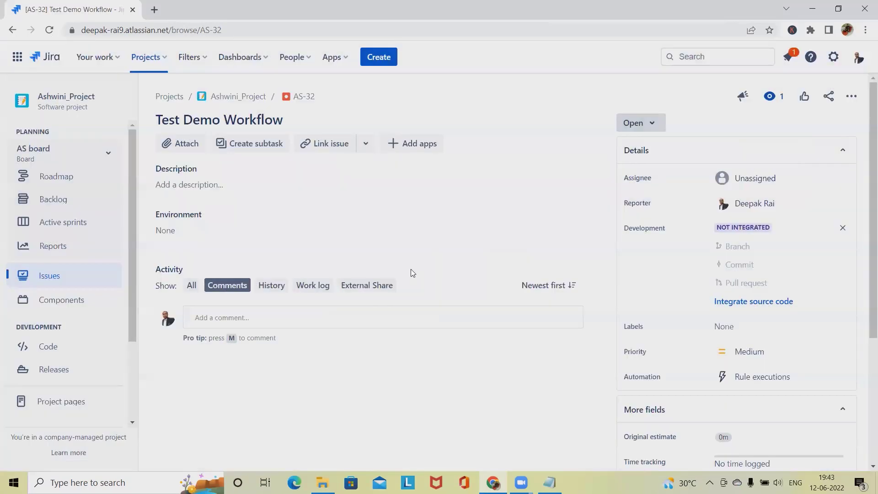